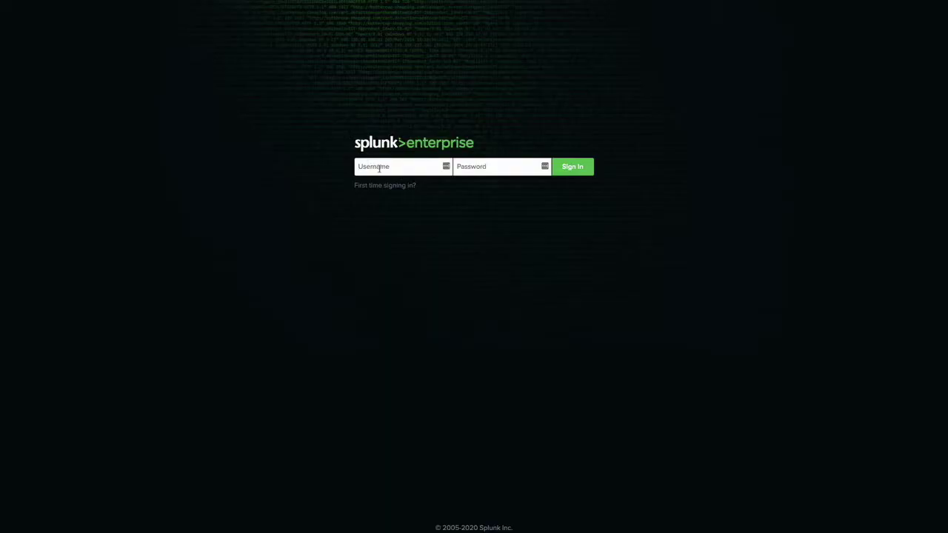
# Step: Sign in to Splunk Enterprise as admin with the account password
pyautogui.write('admin')
pyautogui.press('Tab')
pyautogui.write('changeme')
pyautogui.press('Return')
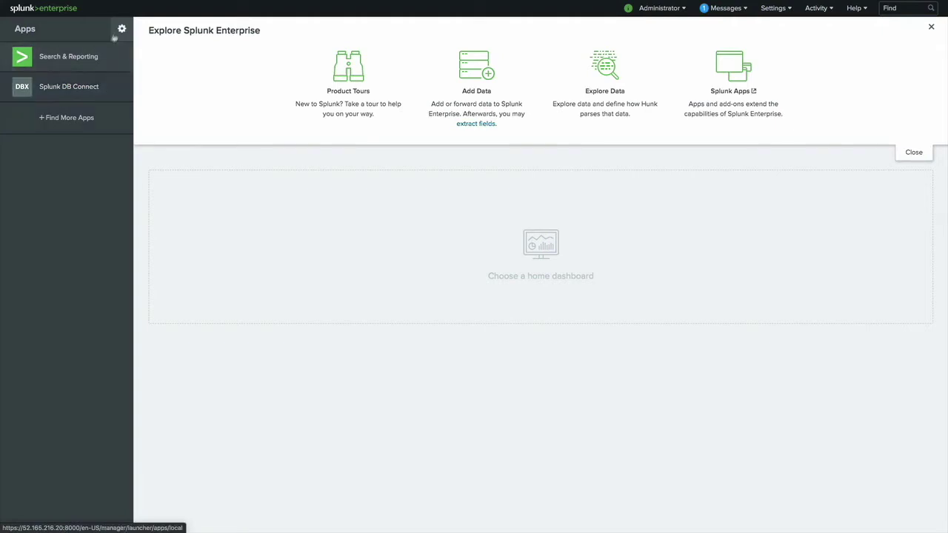
# Step: Search the app catalogue for 'microsoft sql' and 'common information model', then view Manage Apps
pyautogui.click(75, 123)
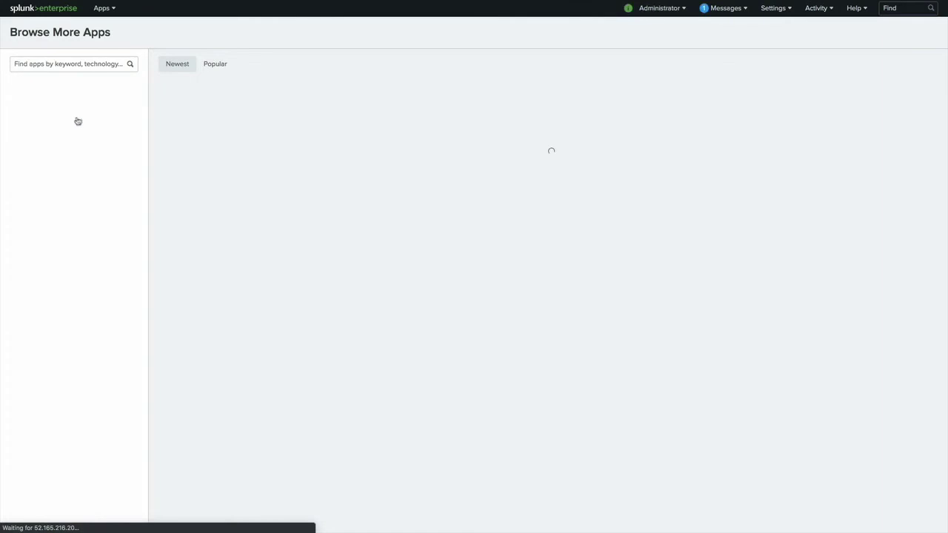
pyautogui.write('microso')
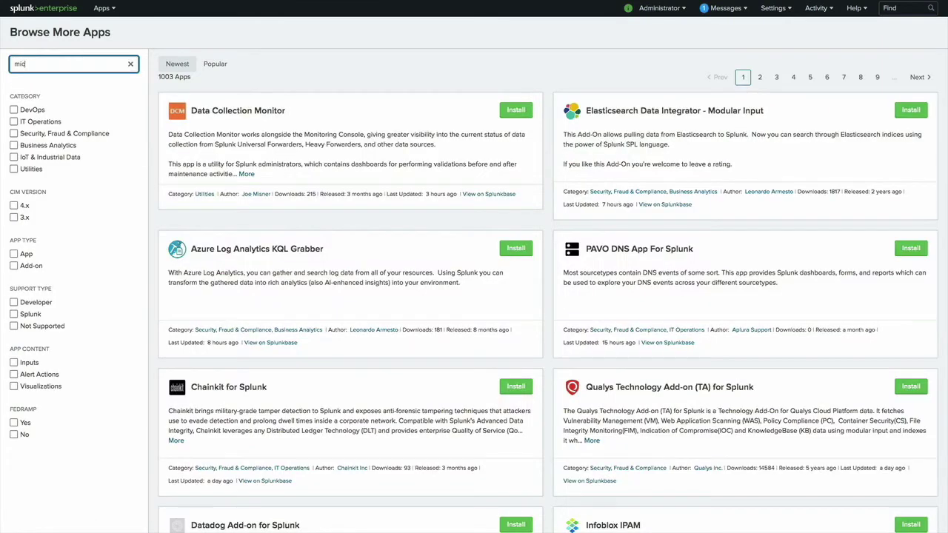
pyautogui.write('ft sql')
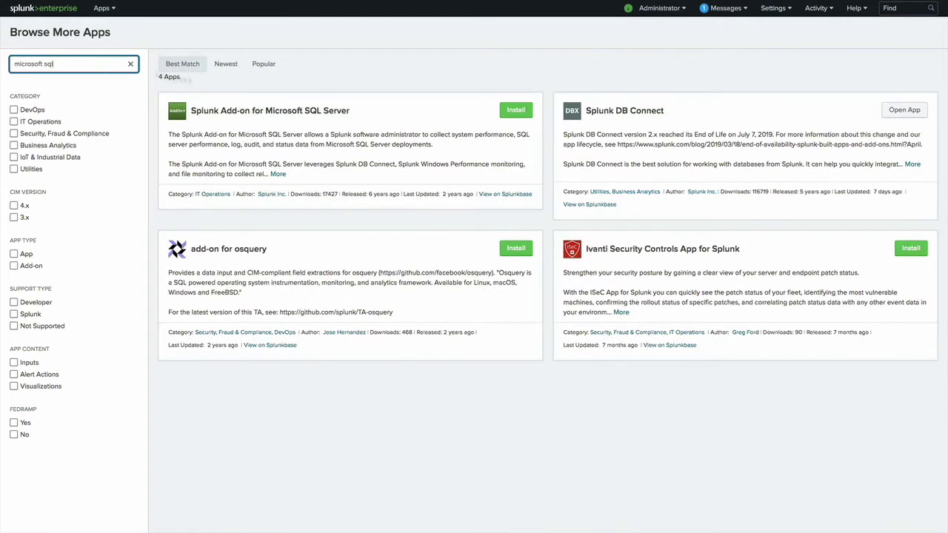
pyautogui.tripleClick(86, 66)
pyautogui.write('common information model')
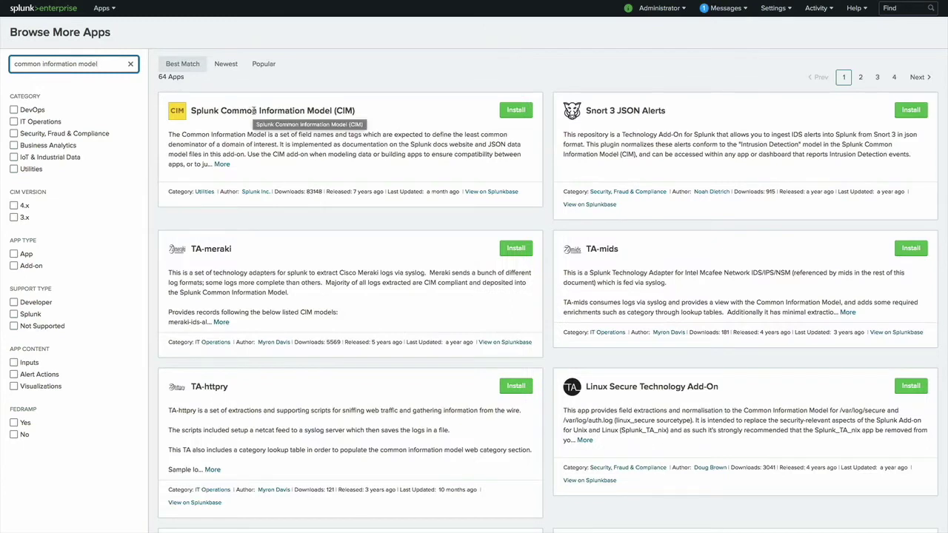
pyautogui.click(101, 9)
pyautogui.click(93, 58)
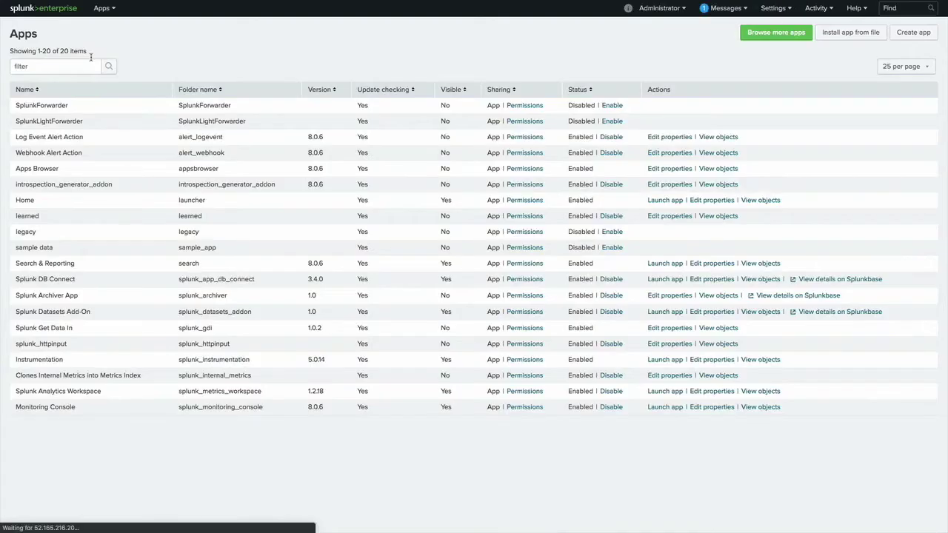
# Step: Install the Microsoft SQL Server add-on from its .tgz file, postponing the restart
pyautogui.click(836, 33)
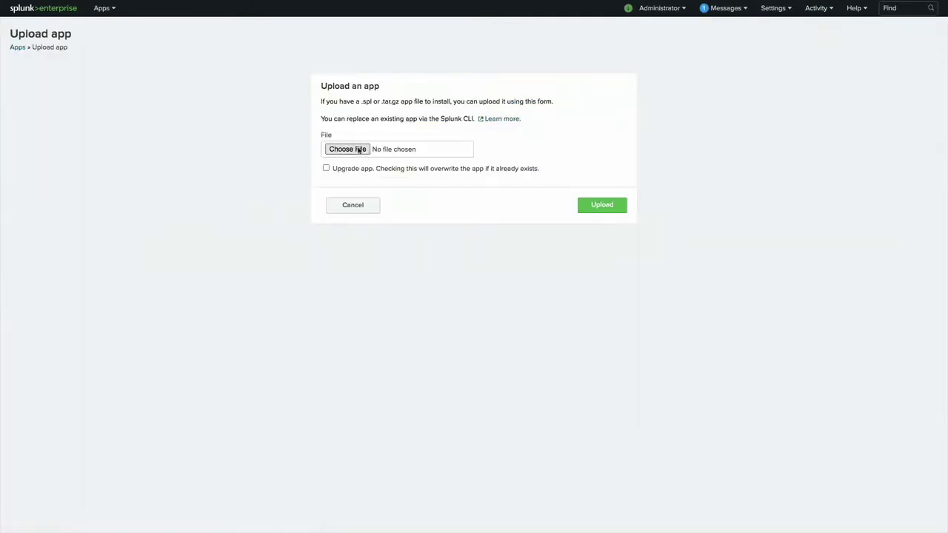
pyautogui.click(359, 151)
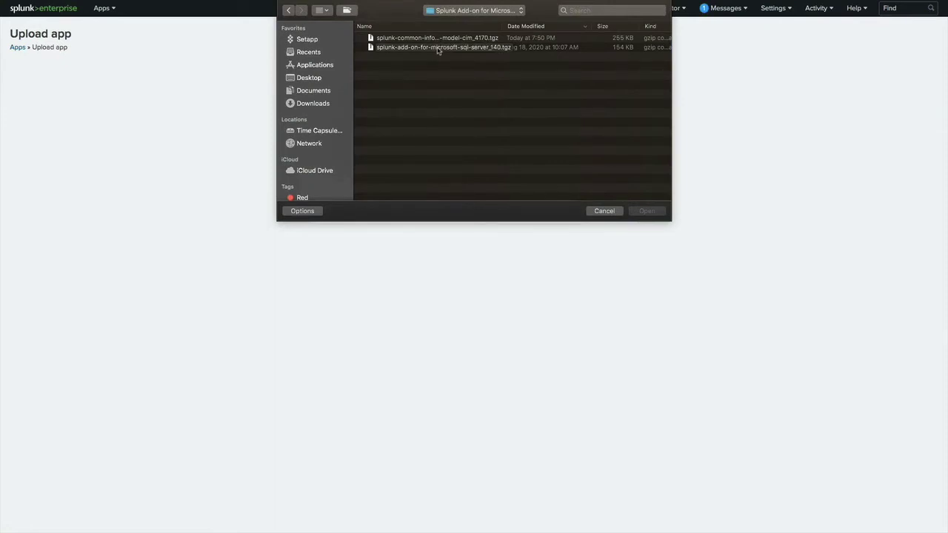
pyautogui.doubleClick(438, 48)
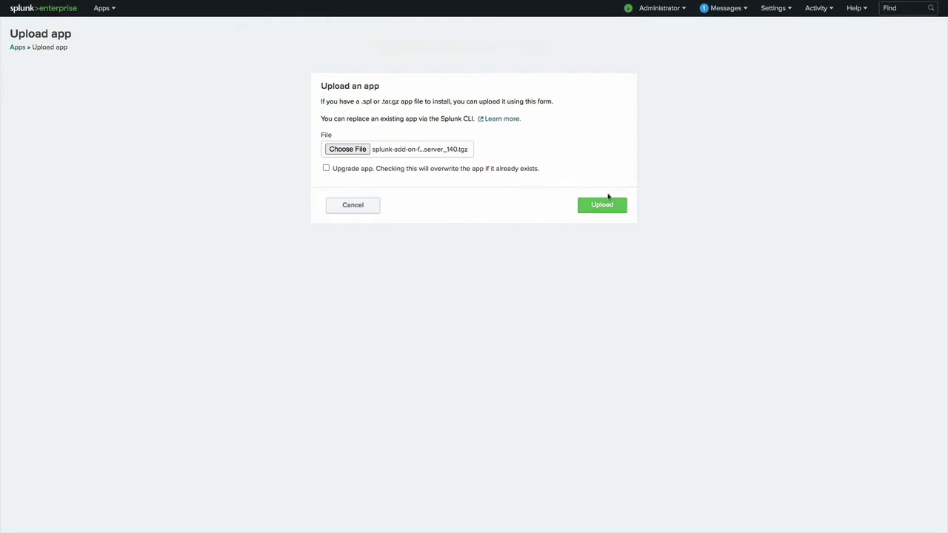
pyautogui.click(602, 205)
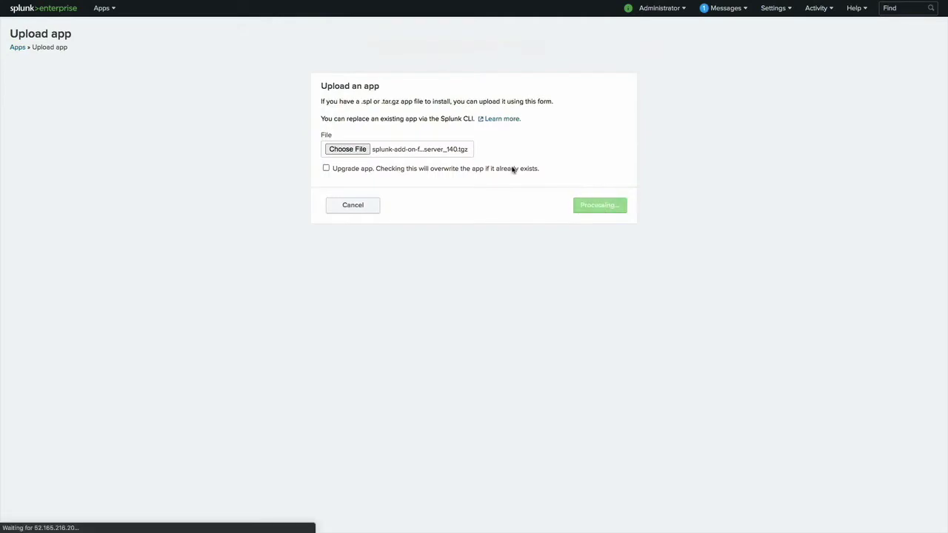
pyautogui.click(586, 134)
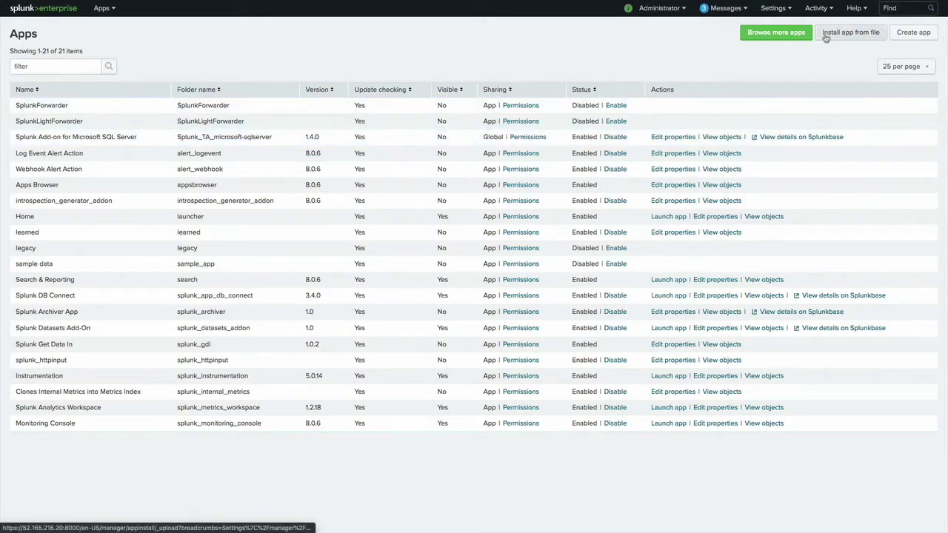
# Step: Install the Common Information Model app from its .tgz file
pyautogui.click(833, 33)
pyautogui.click(349, 151)
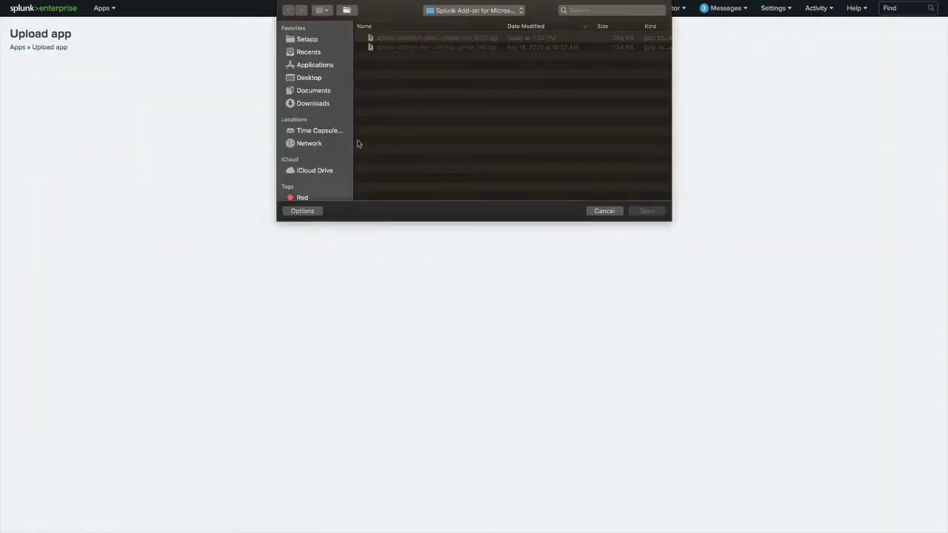
pyautogui.doubleClick(390, 38)
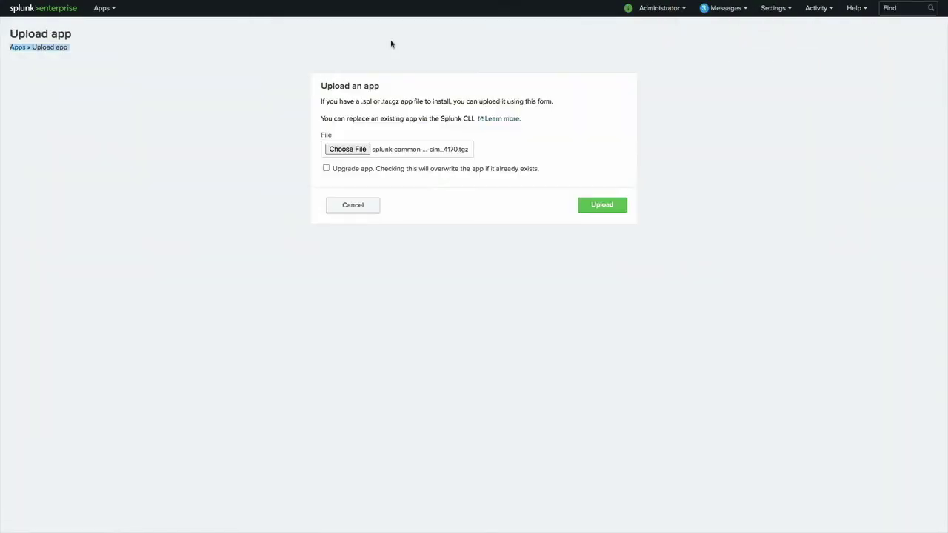
pyautogui.click(603, 206)
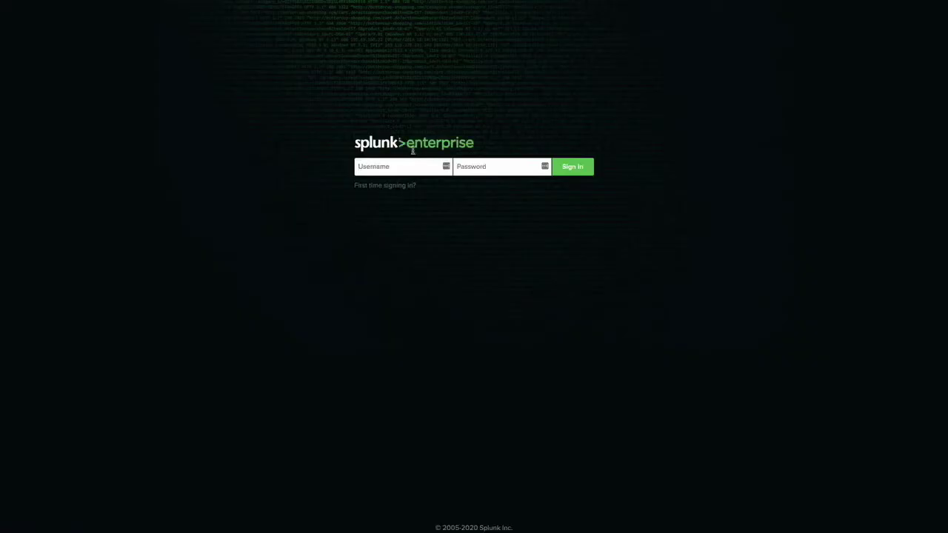
# Step: Sign back in to Splunk as admin with the account password
pyautogui.click(417, 164)
pyautogui.write('admin')
pyautogui.press('Tab')
pyautogui.write('•••')
pyautogui.press('Return')
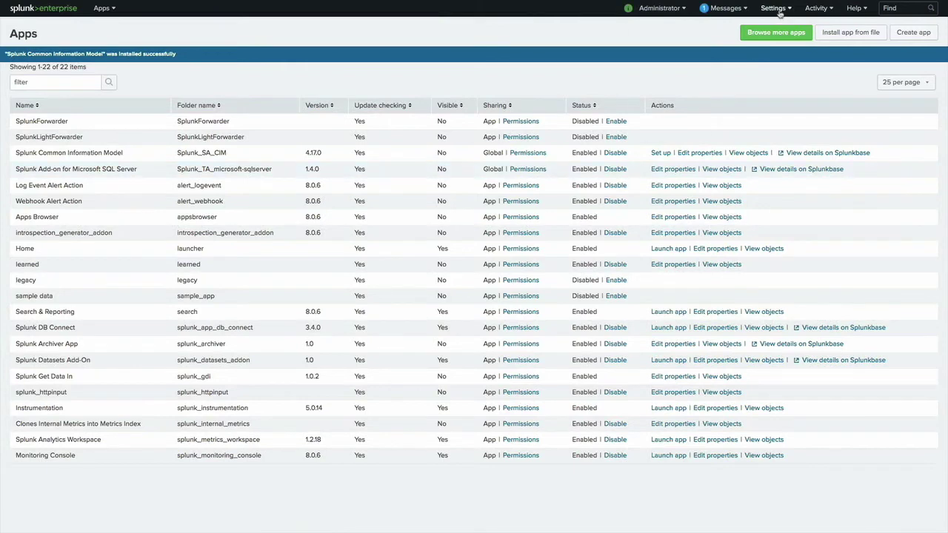
# Step: Review the deployment apps and server classes in Forwarder Management
pyautogui.click(775, 9)
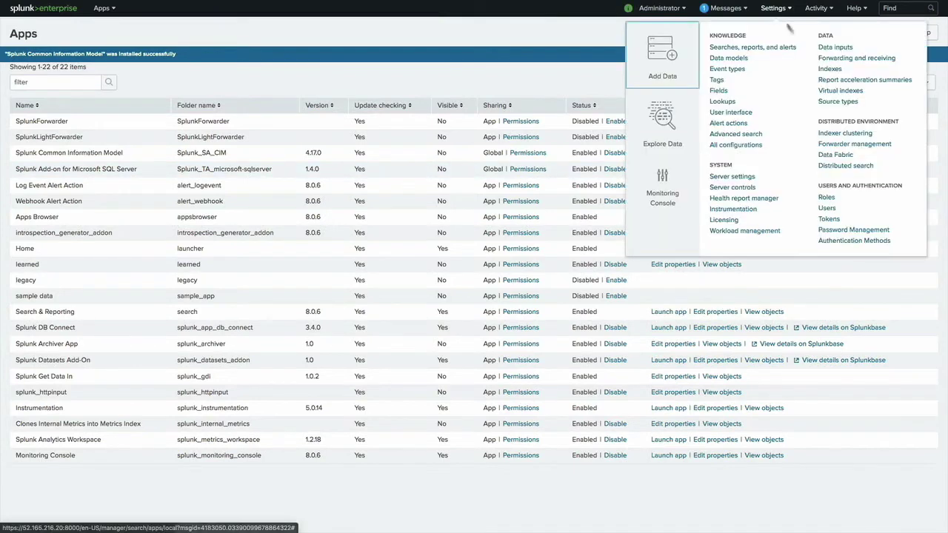
pyautogui.click(845, 145)
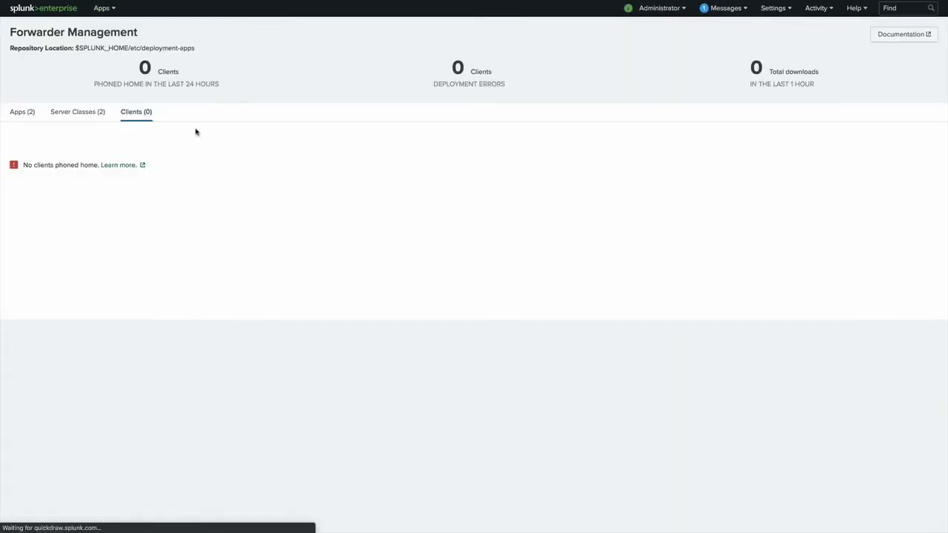
pyautogui.click(16, 120)
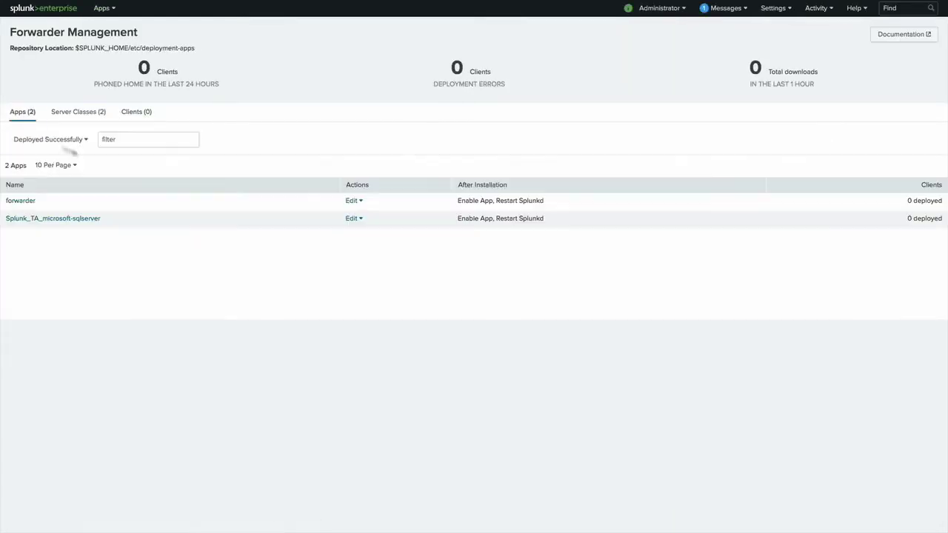
pyautogui.click(76, 117)
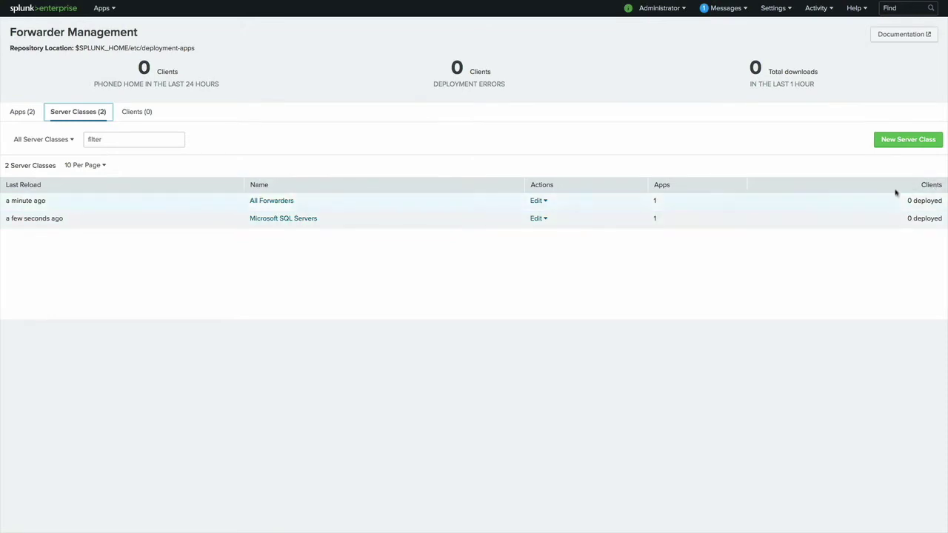
pyautogui.click(22, 113)
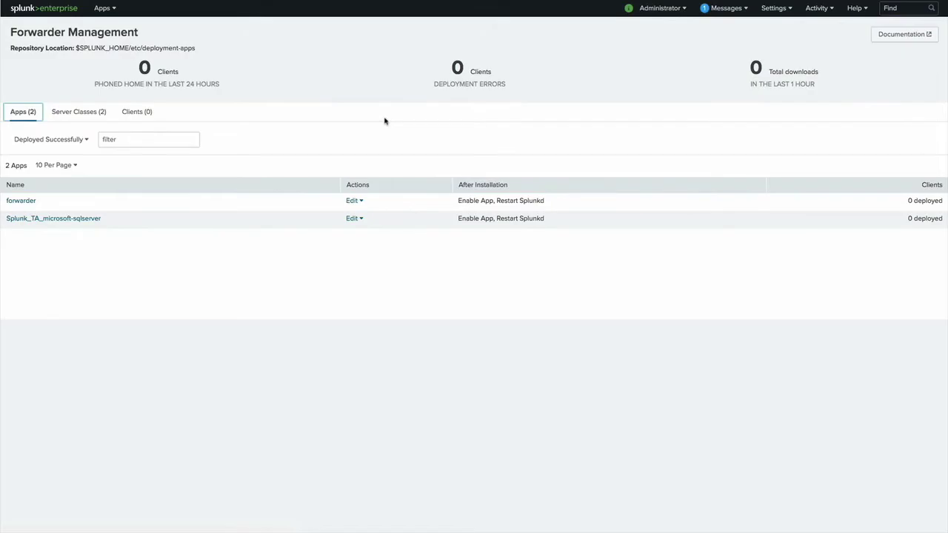
# Step: List the contents of /opt/splunk/etc/deployment-apps with 'ls -la', then move to the Windows machine
pyautogui.hotkey('ctrl', 'Right')
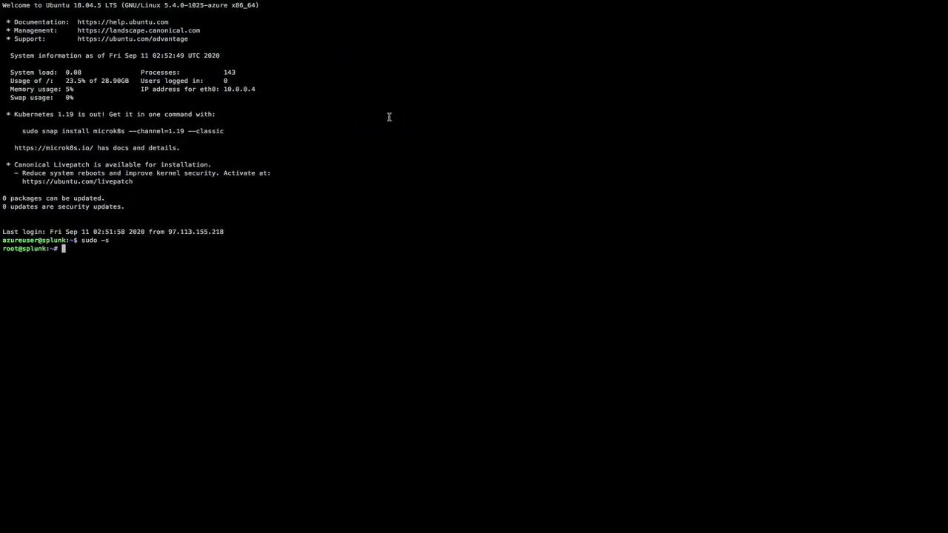
pyautogui.write('cd /opt/splunk/etc/deployment-apps/')
pyautogui.press('Return')
pyautogui.write('ls -la')
pyautogui.press('Return')
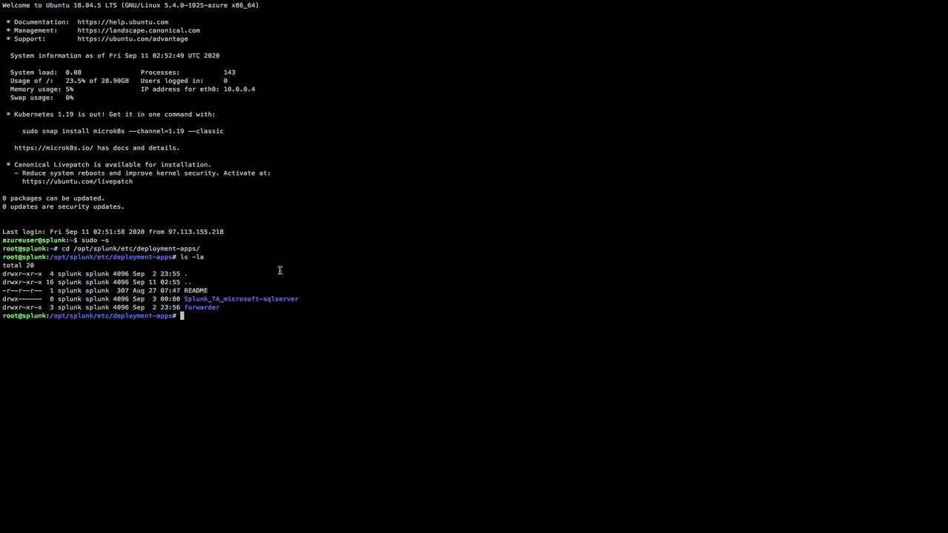
pyautogui.hotkey('ctrl', 'Right')
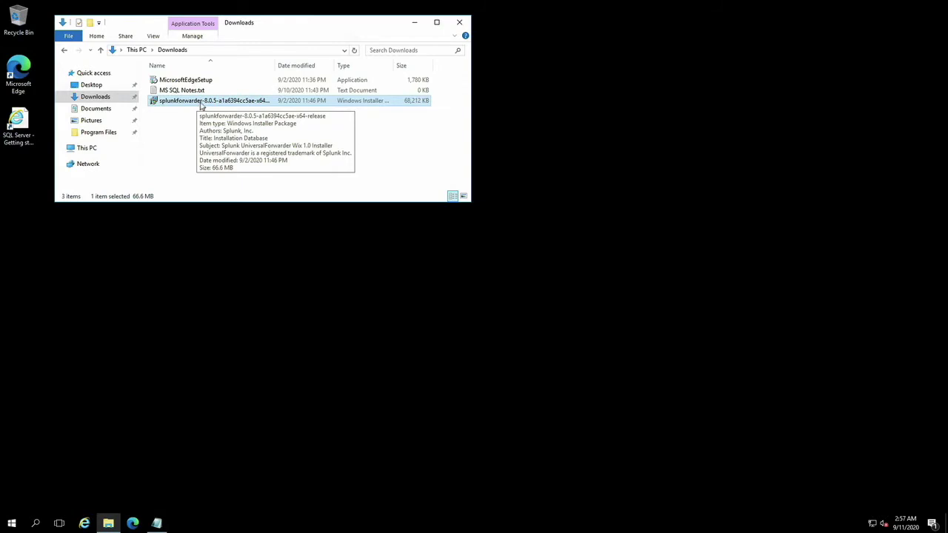
# Step: Launch the universal forwarder installer, accept the license, and set admin username and password
pyautogui.doubleClick(202, 105)
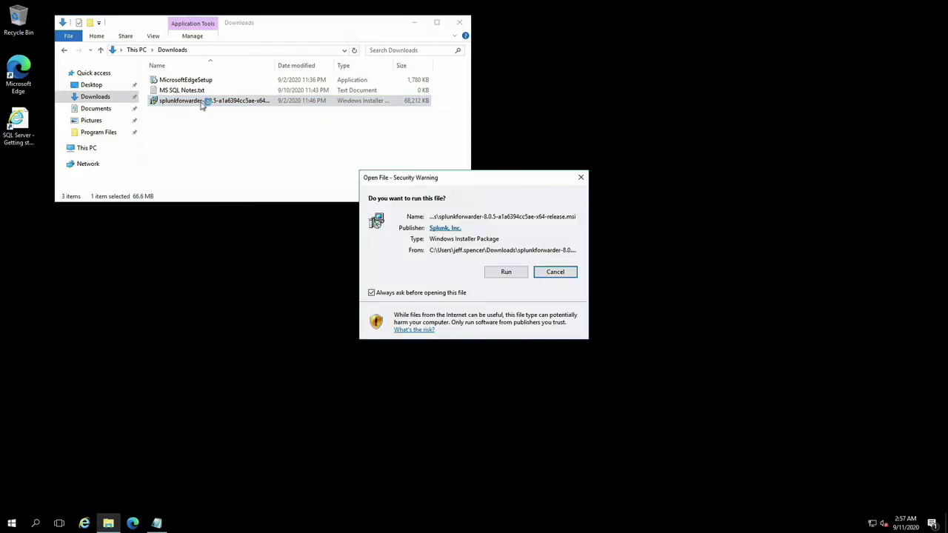
pyautogui.click(523, 274)
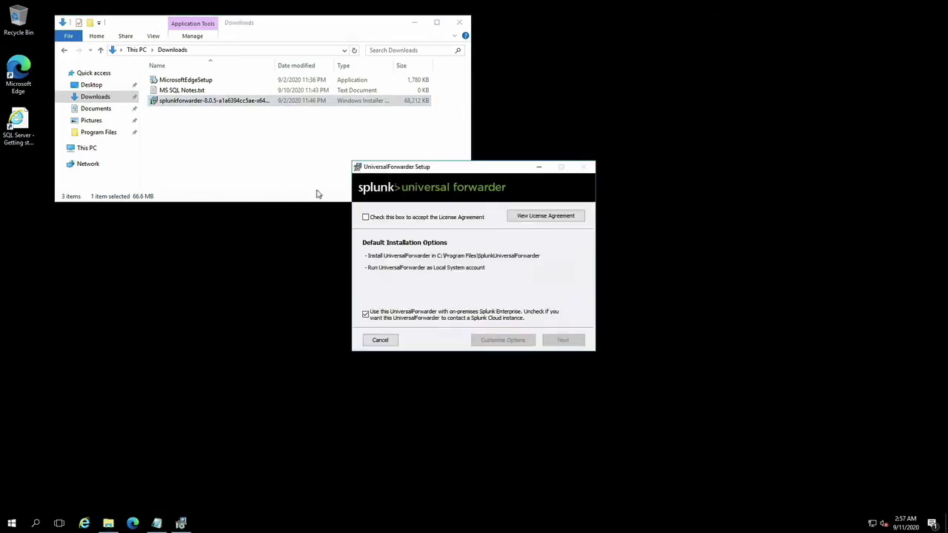
pyautogui.click(410, 220)
pyautogui.click(563, 341)
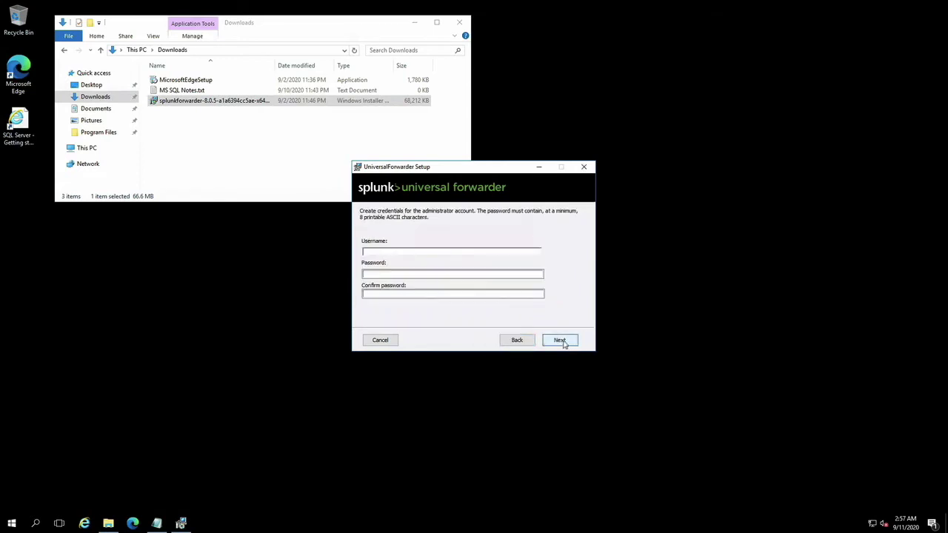
pyautogui.write('admin')
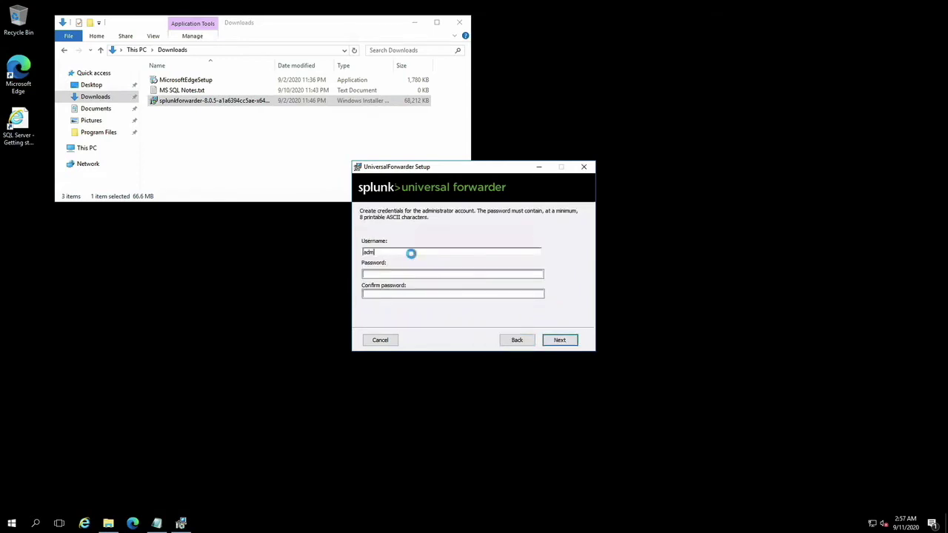
pyautogui.press('Tab')
pyautogui.write('********')
pyautogui.press('Tab')
pyautogui.write('**********')
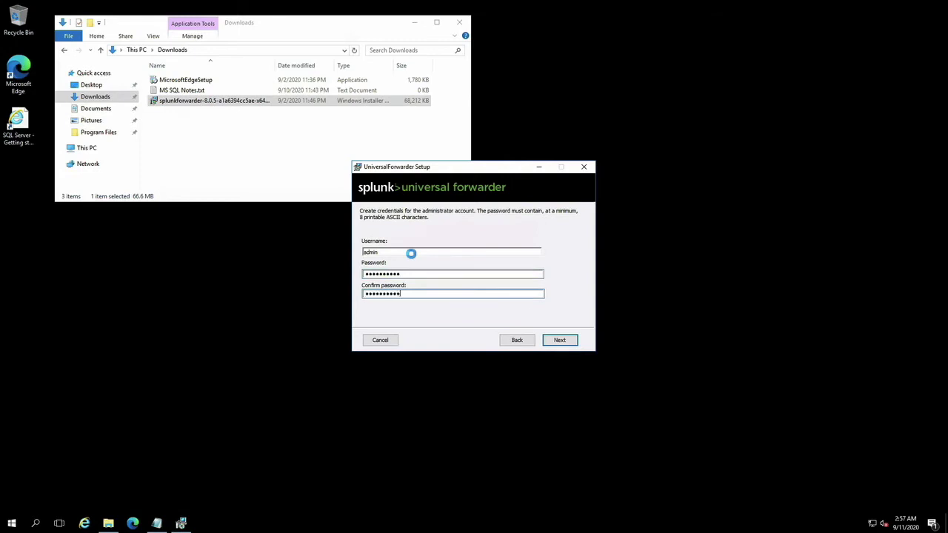
# Step: Set deployment server spl8089, skip the receiving indexer, install, and finish the wizard
pyautogui.click(565, 341)
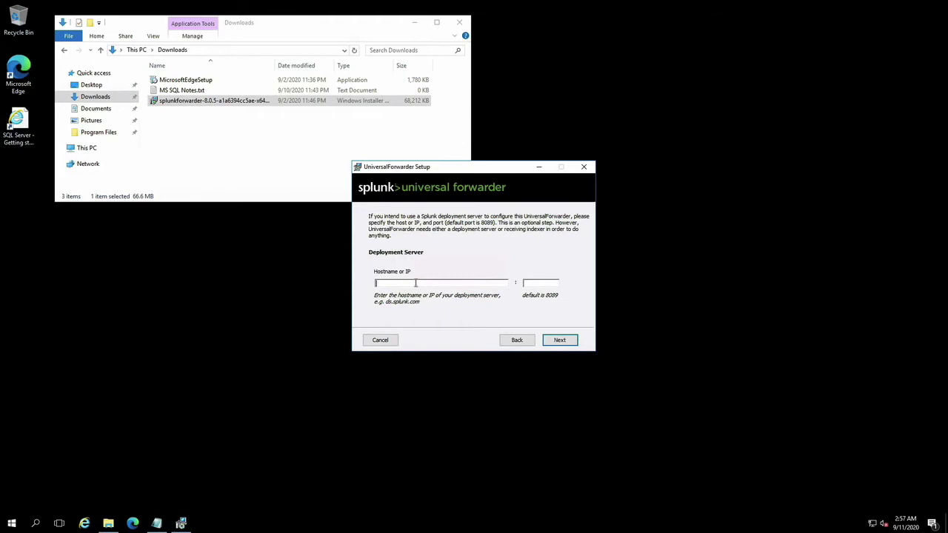
pyautogui.write('spl')
pyautogui.write('8089')
pyautogui.click(557, 343)
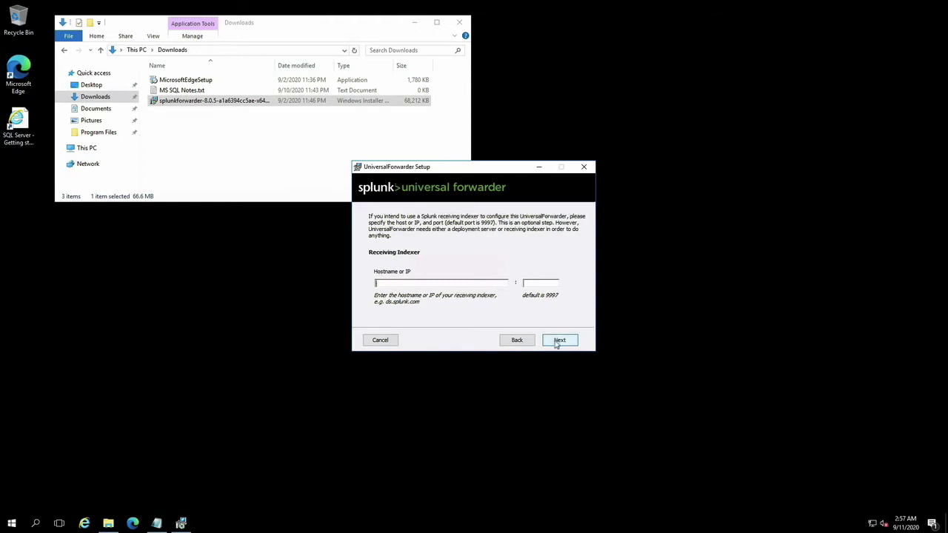
pyautogui.click(560, 343)
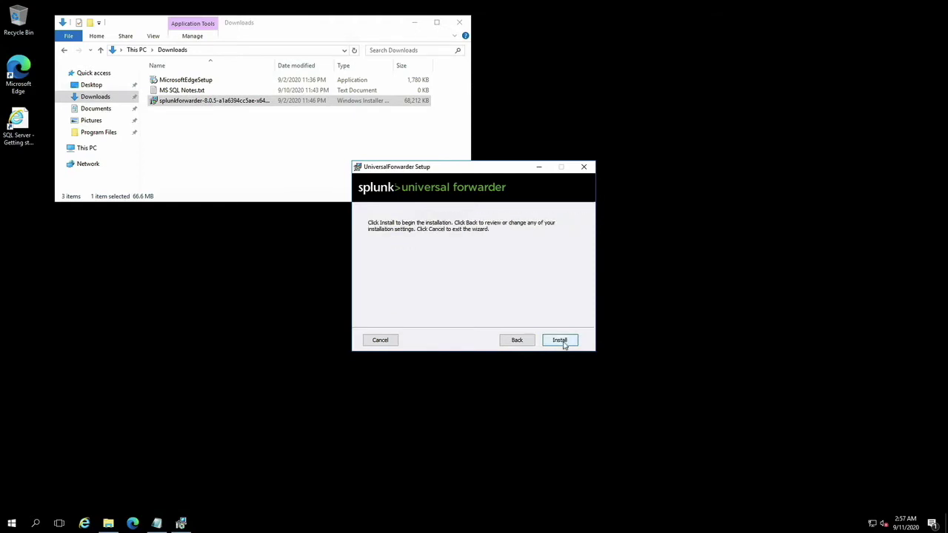
pyautogui.click(560, 341)
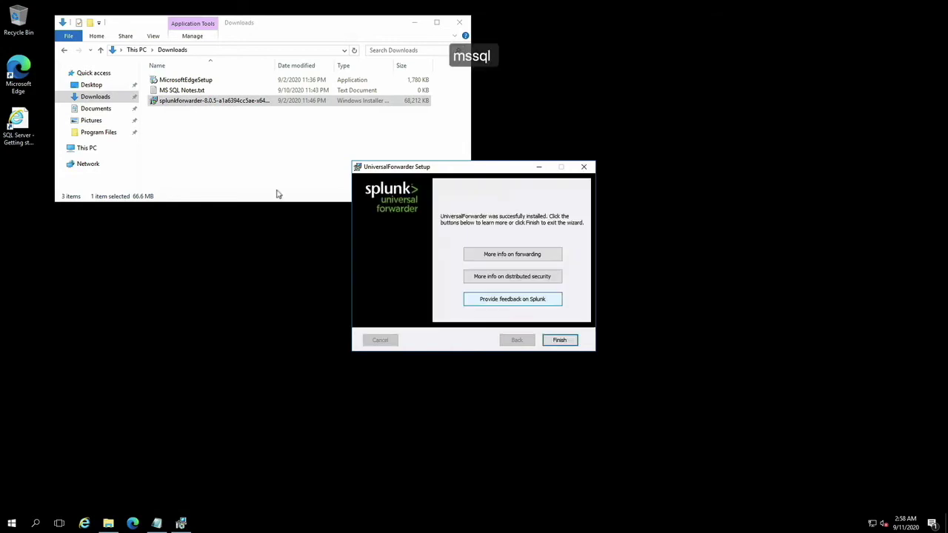
pyautogui.click(558, 340)
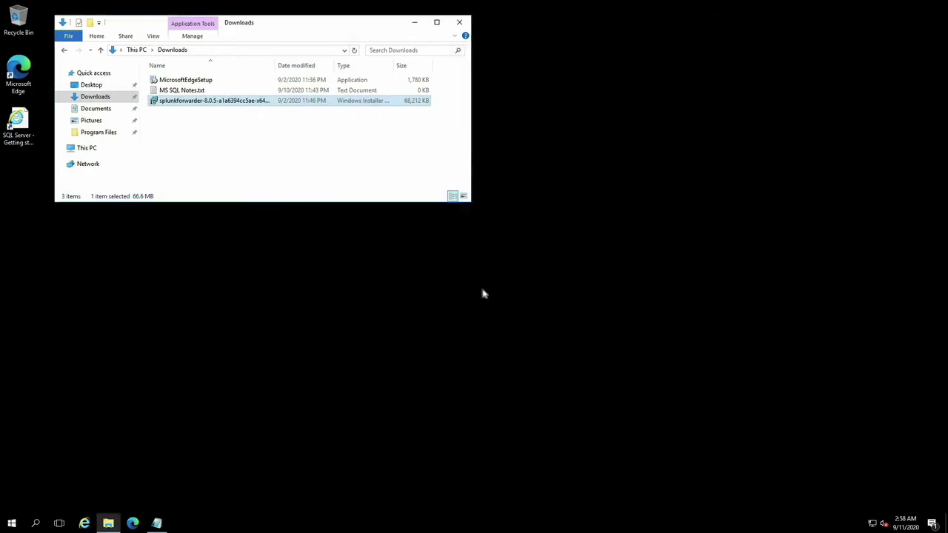
pyautogui.click(117, 135)
pyautogui.scroll(-3, 209, 141)
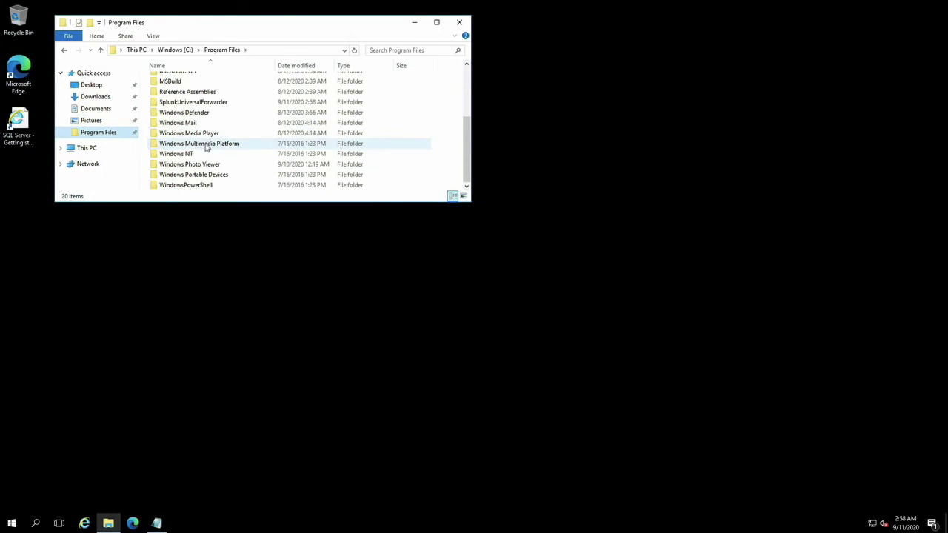
# Step: Browse into SplunkUniversalForwarder\etc\apps to find the Splunk_TA_microsoft-sqlserver add-on
pyautogui.click(201, 105)
pyautogui.doubleClick(201, 105)
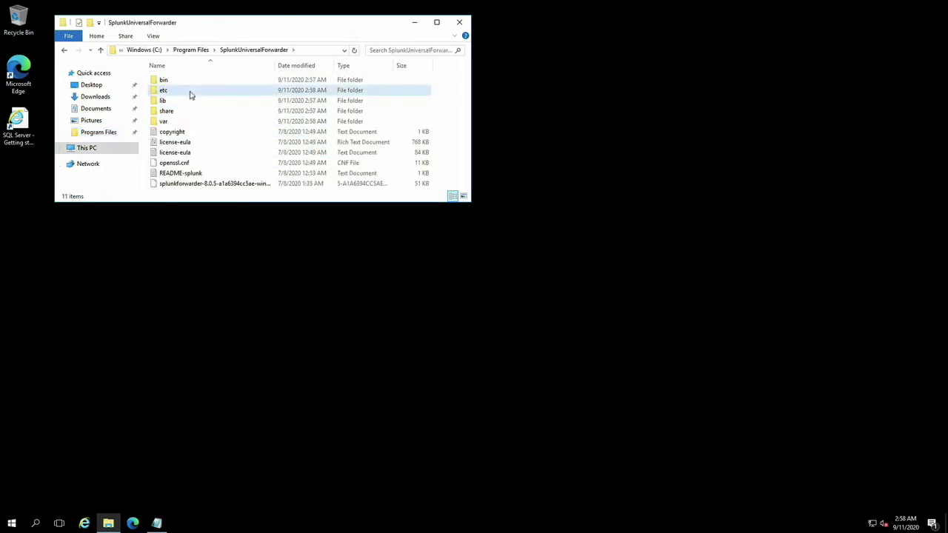
pyautogui.doubleClick(191, 92)
pyautogui.doubleClick(188, 81)
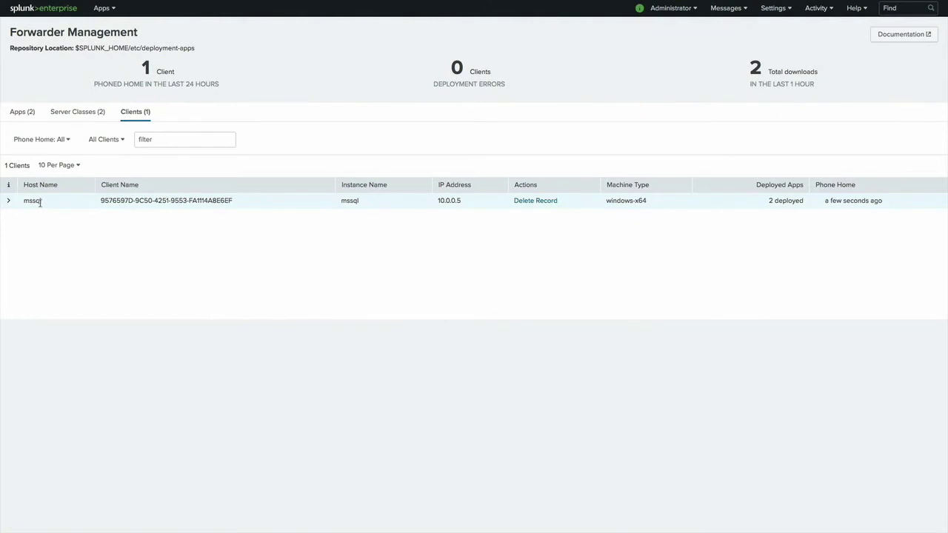
# Step: Expand the mssql client row to see its deployed apps and server classes
pyautogui.click(9, 201)
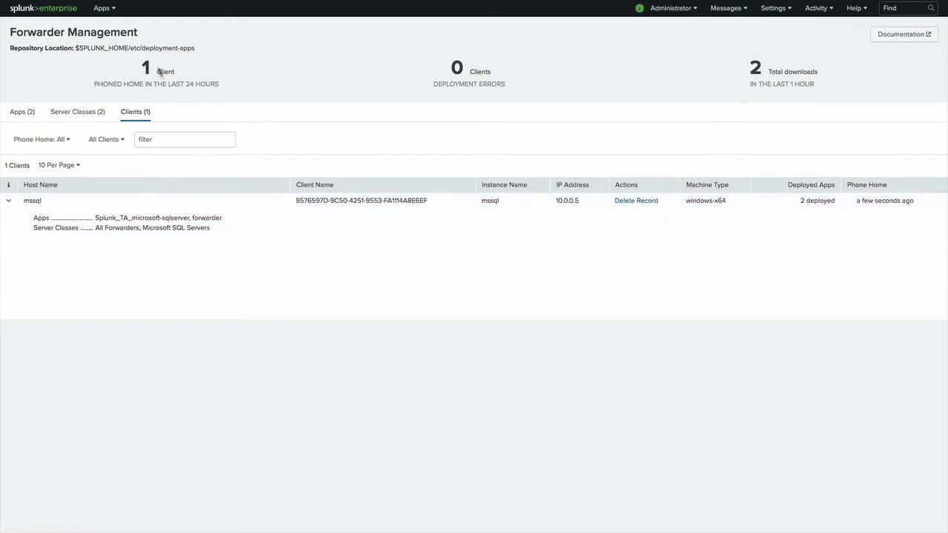
pyautogui.click(111, 13)
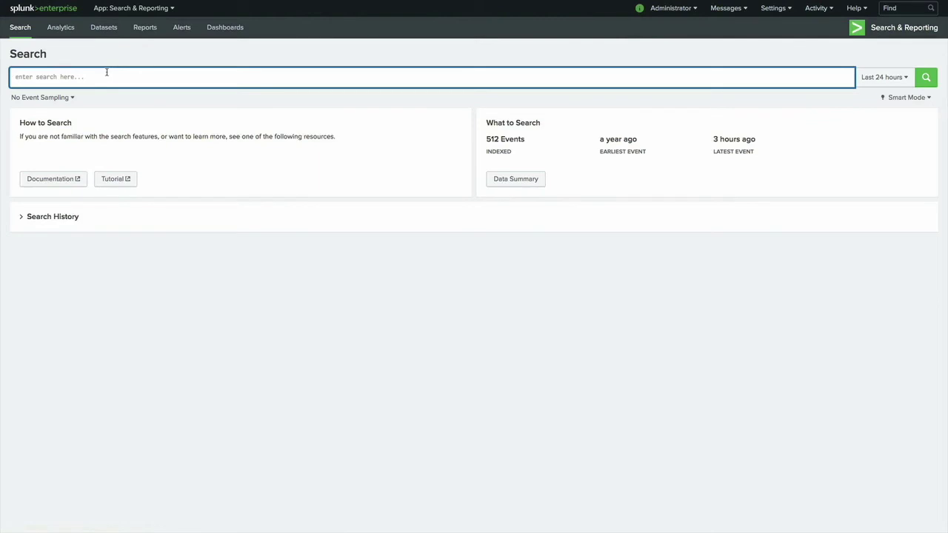
# Step: Search index=main to find the mssql:errorlog event from host mssql
pyautogui.write('index=main')
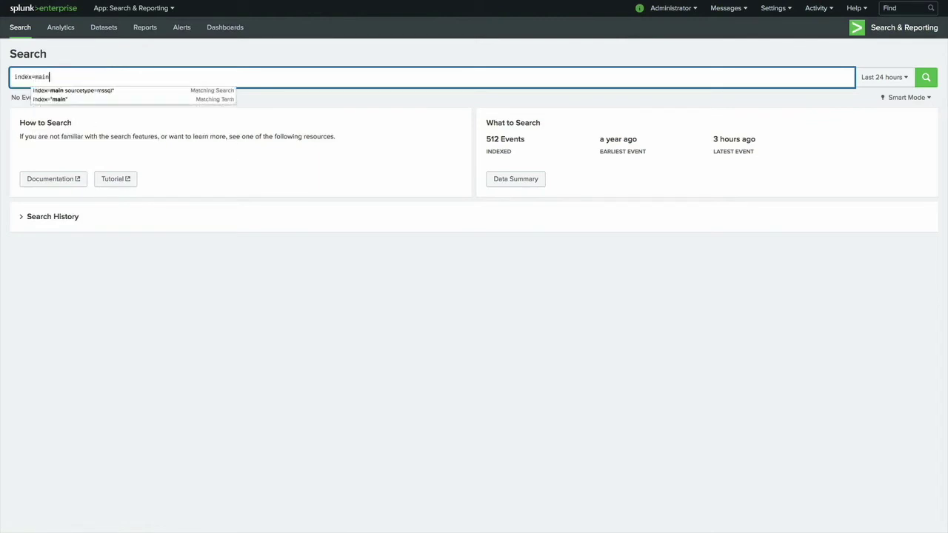
pyautogui.press('Return')
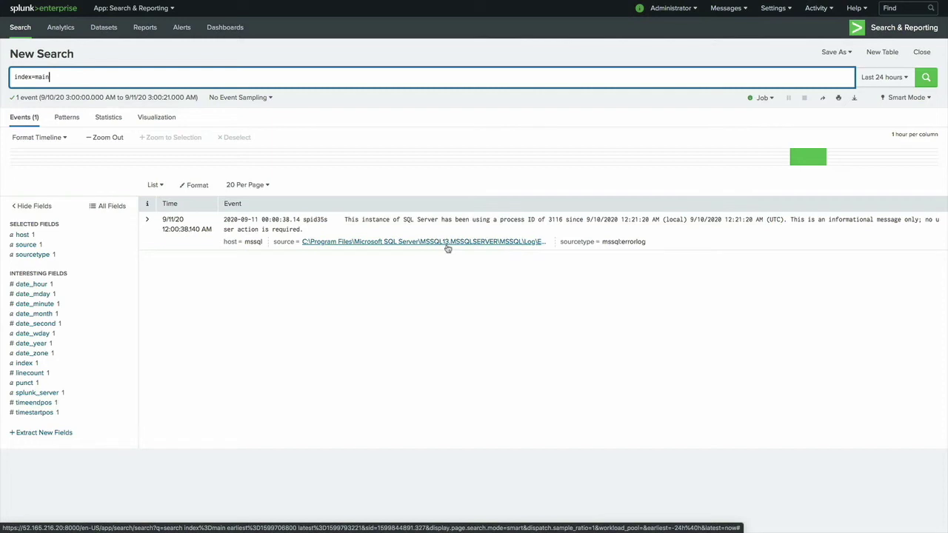
pyautogui.click(139, 9)
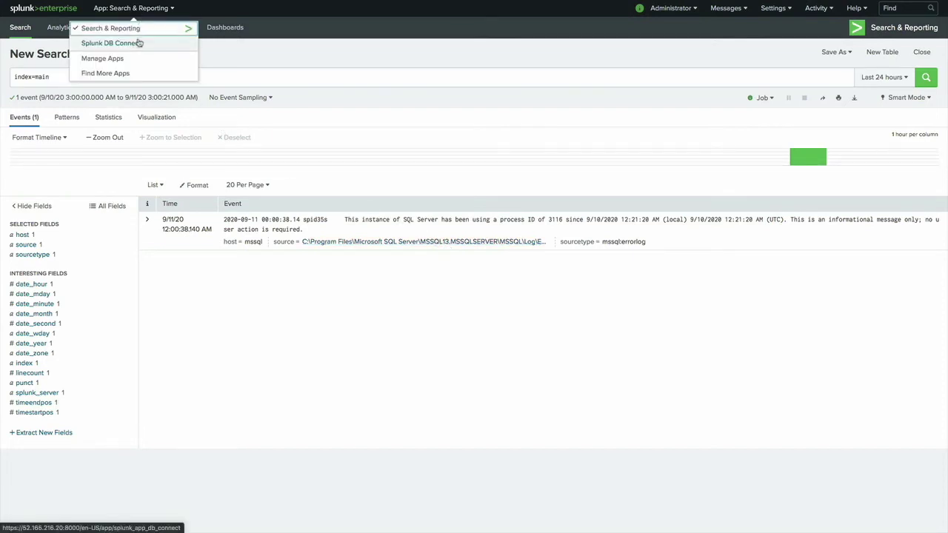
# Step: In Splunk DB Connect, review the configuration, identities, general settings and installed drivers
pyautogui.click(138, 42)
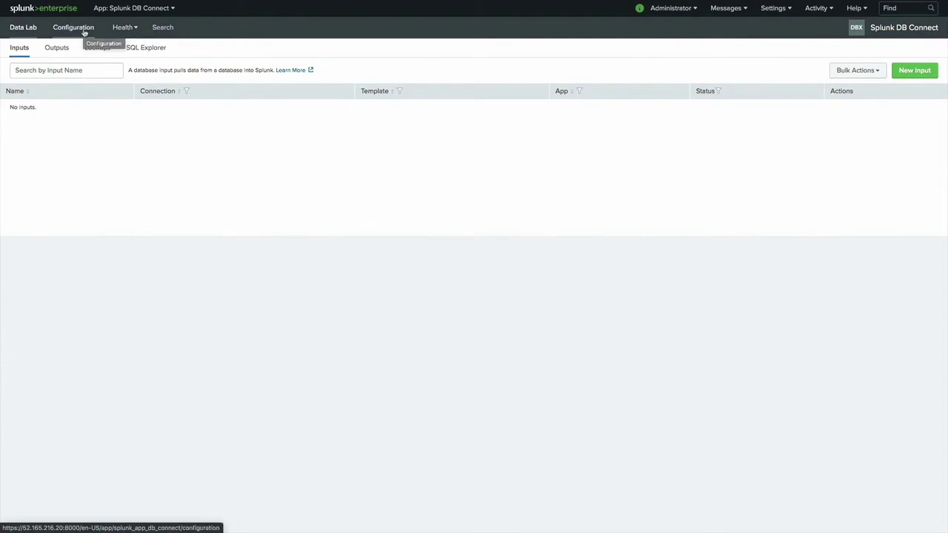
pyautogui.click(80, 30)
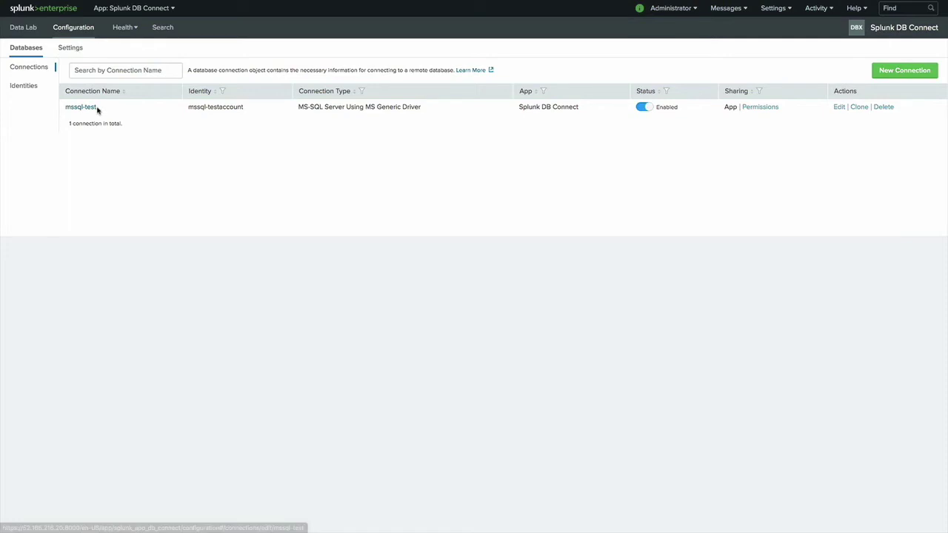
pyautogui.click(37, 87)
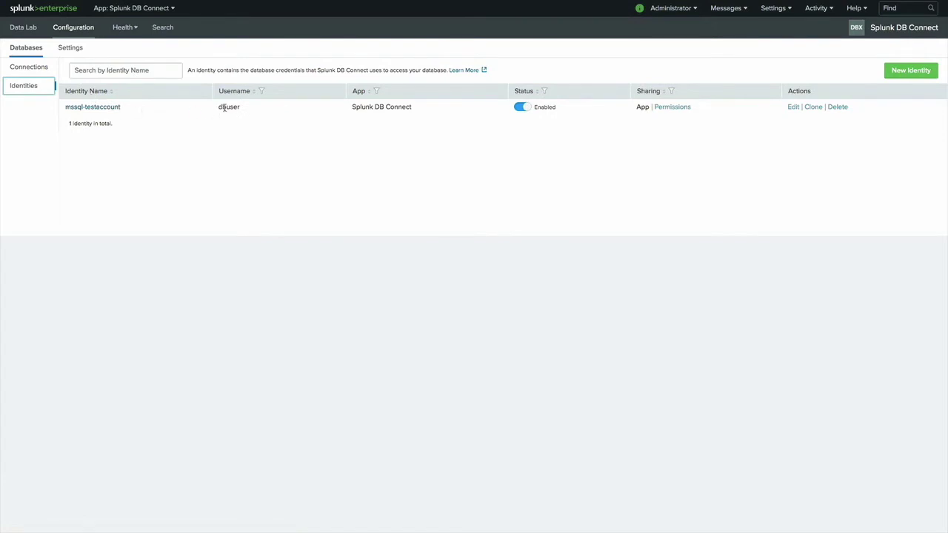
pyautogui.click(71, 48)
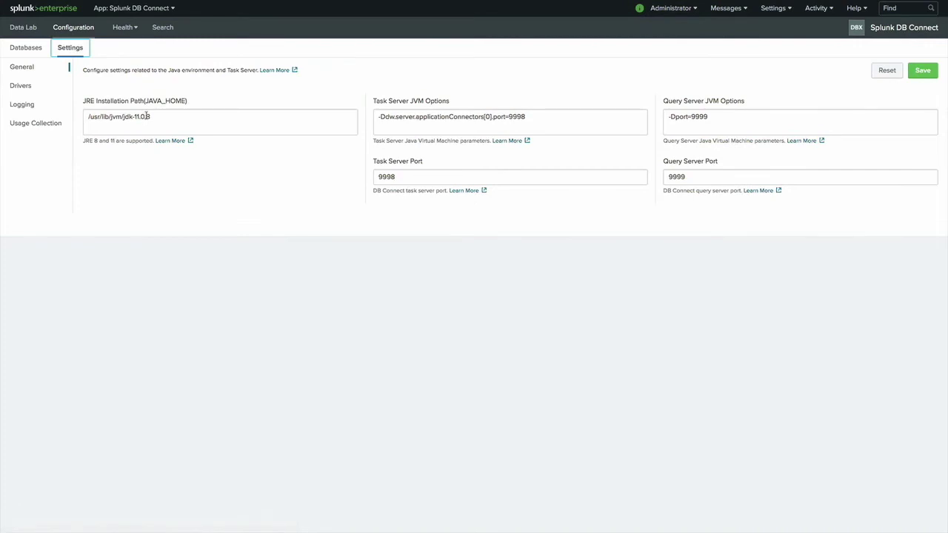
pyautogui.click(22, 88)
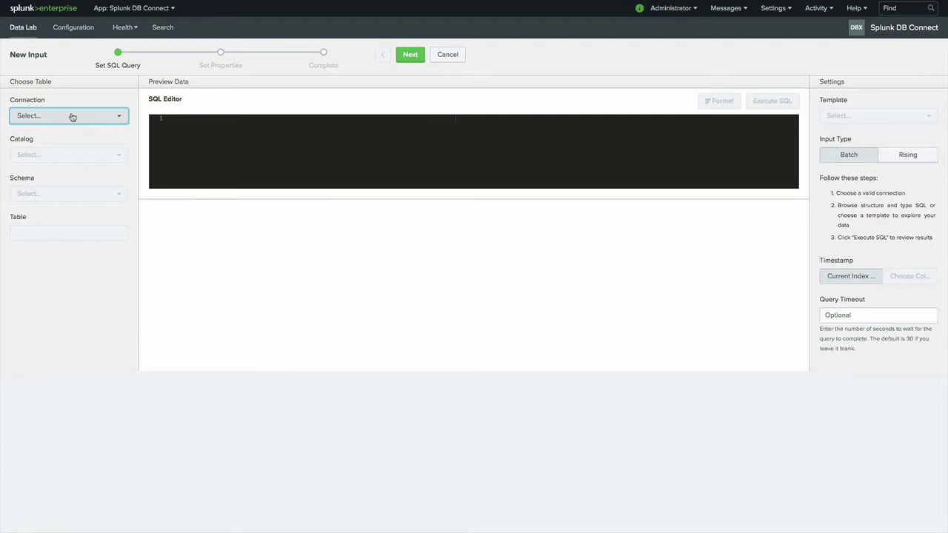
# Step: Point the new input at the mssql-test connection, master catalog and dbo schema
pyautogui.click(69, 116)
pyautogui.click(57, 160)
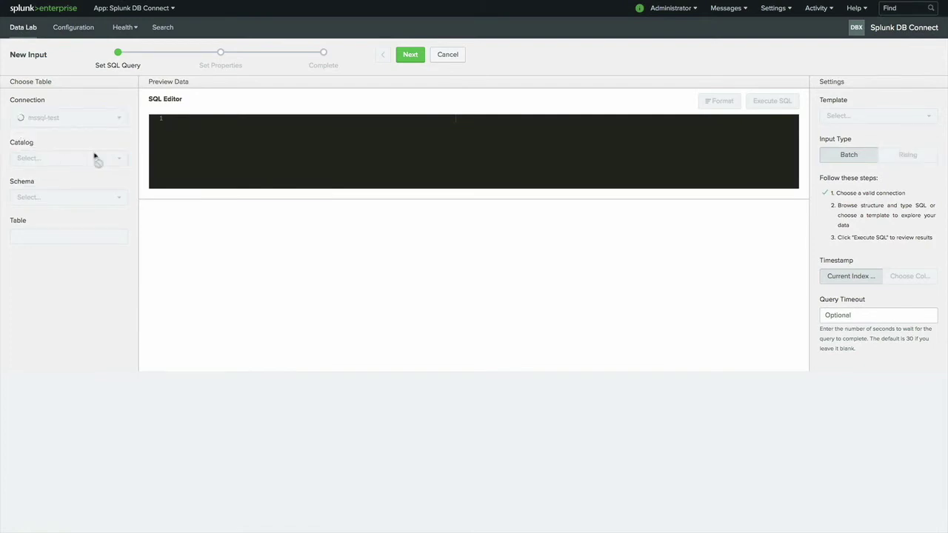
pyautogui.click(105, 156)
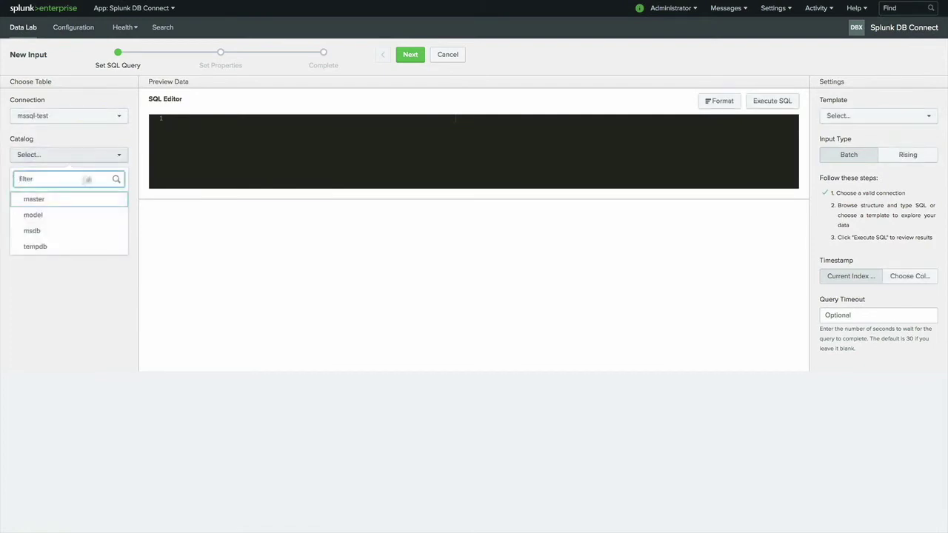
pyautogui.click(70, 199)
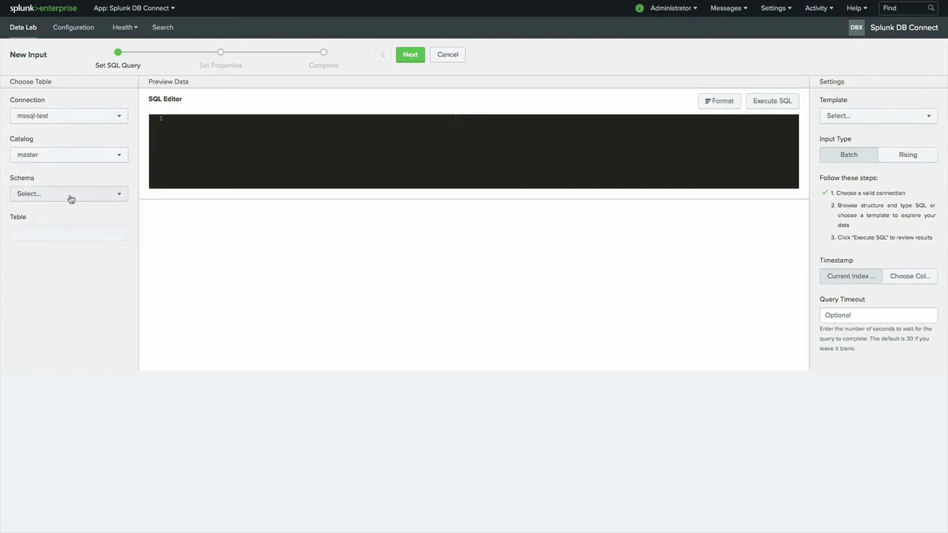
pyautogui.click(71, 197)
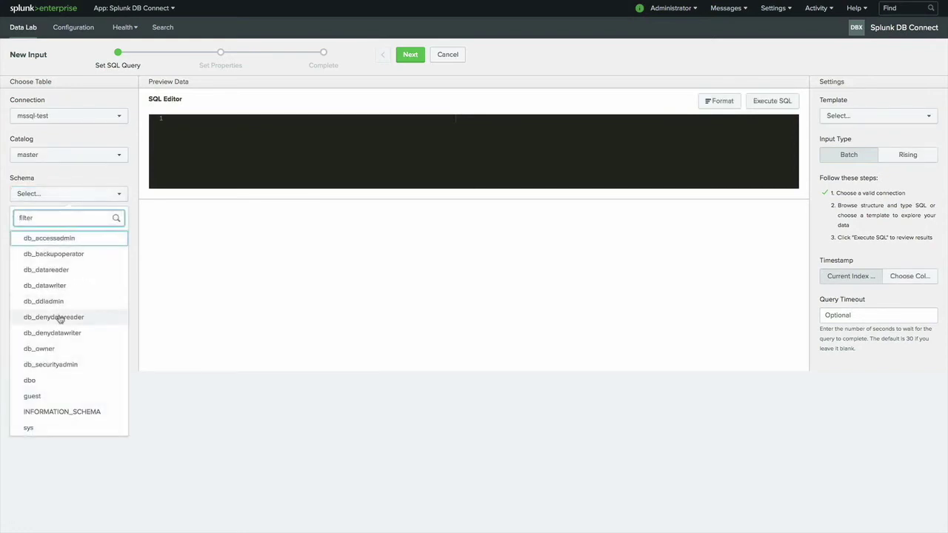
pyautogui.click(60, 382)
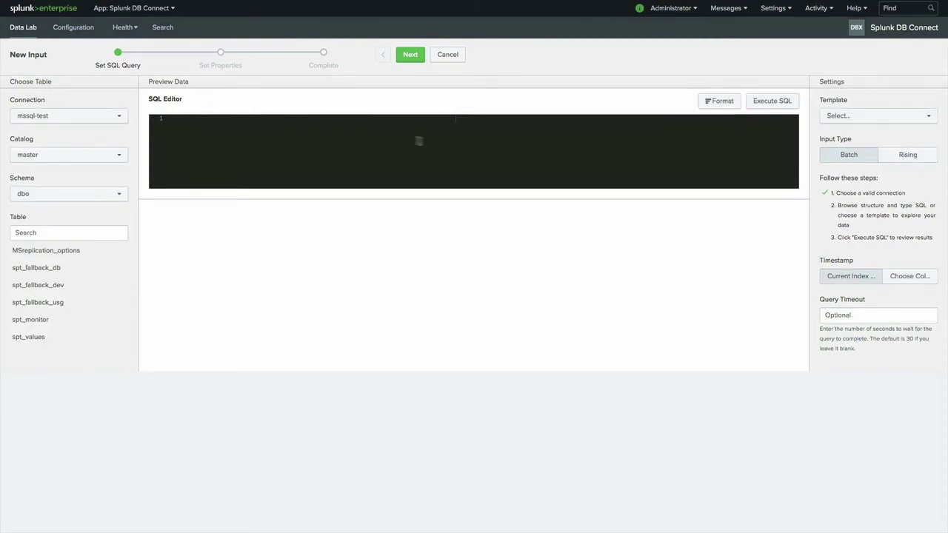
# Step: Scroll the query template list down to the mssql:databases template
pyautogui.click(867, 119)
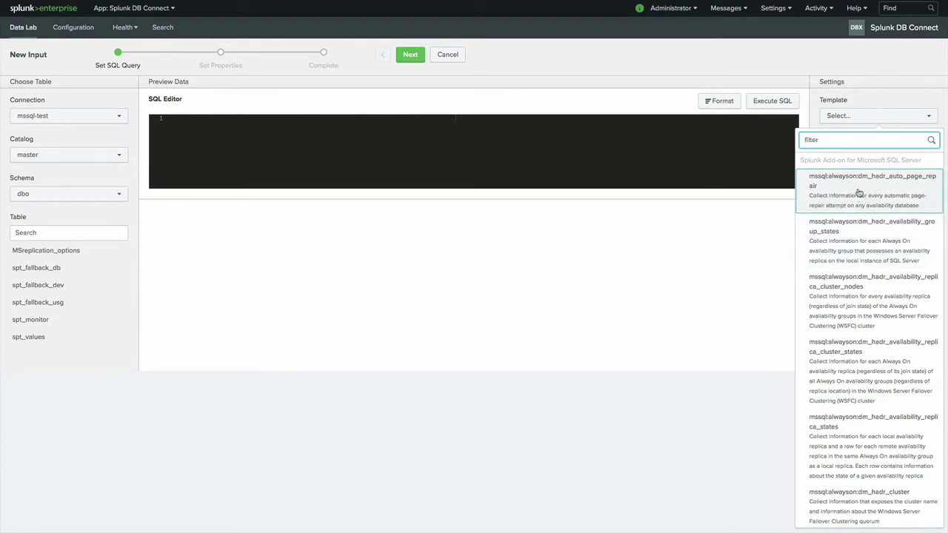
pyautogui.scroll(-4, 865, 200)
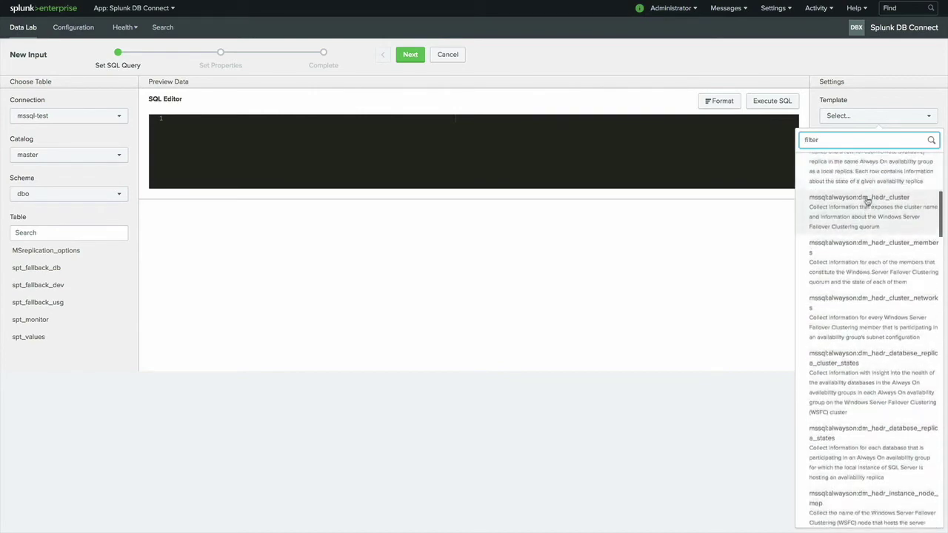
pyautogui.scroll(-1, 867, 200)
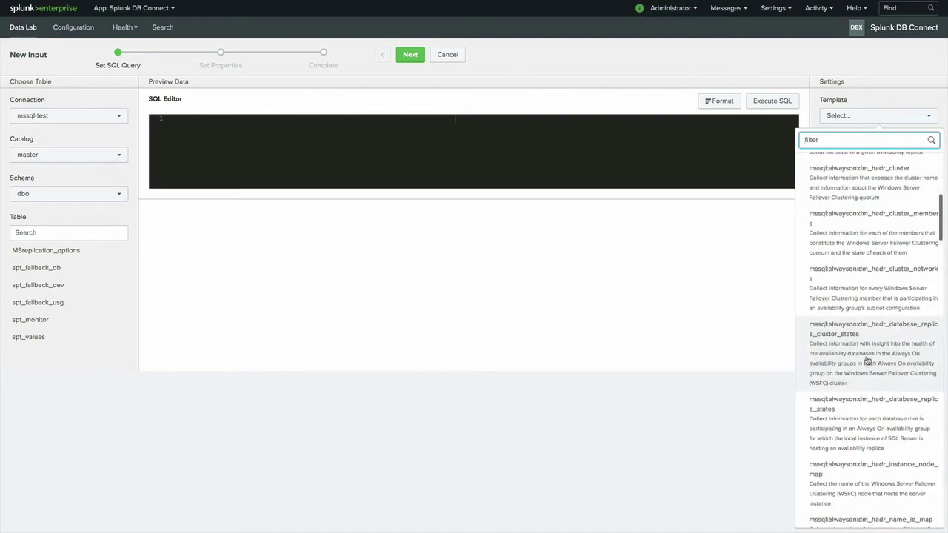
pyautogui.scroll(-12, 867, 360)
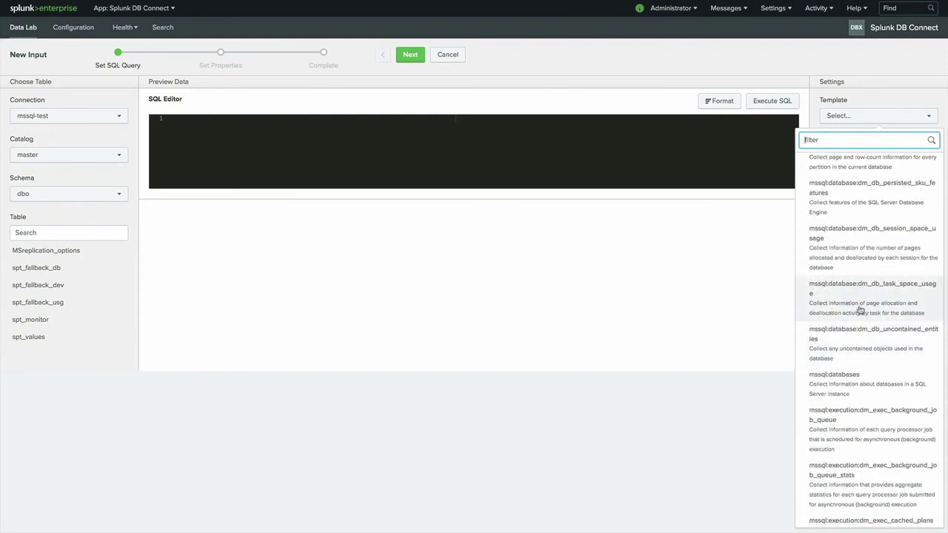
# Step: Apply the mssql:databases template, preview its SQL results, and continue to Set Properties
pyautogui.click(852, 382)
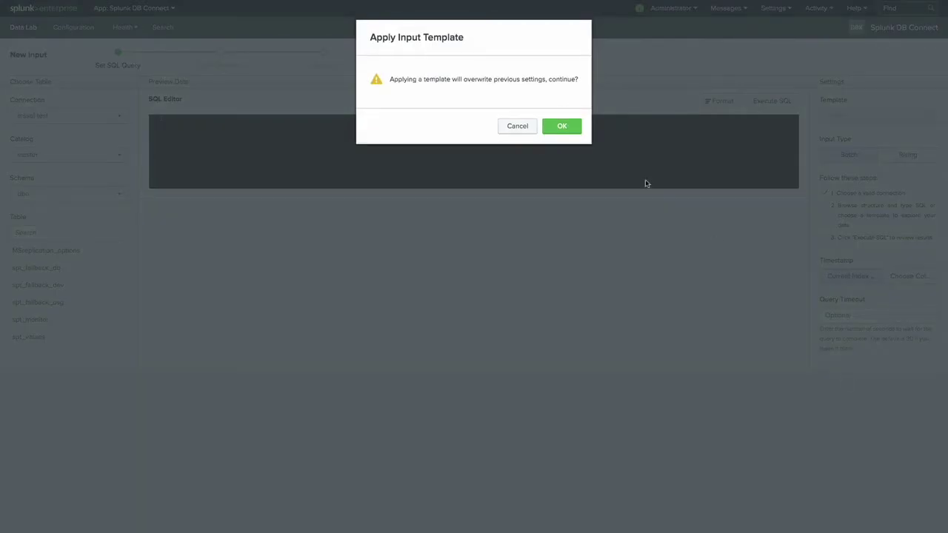
pyautogui.click(569, 126)
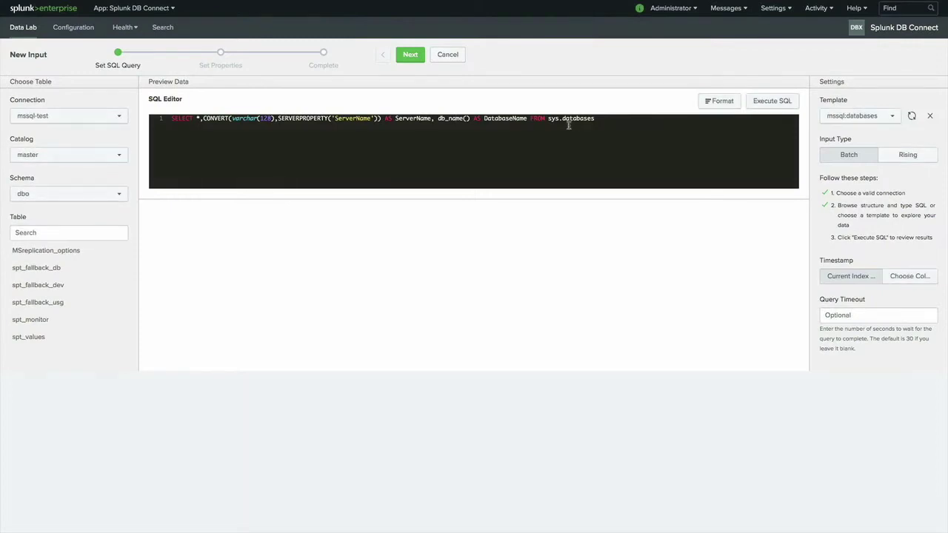
pyautogui.click(767, 101)
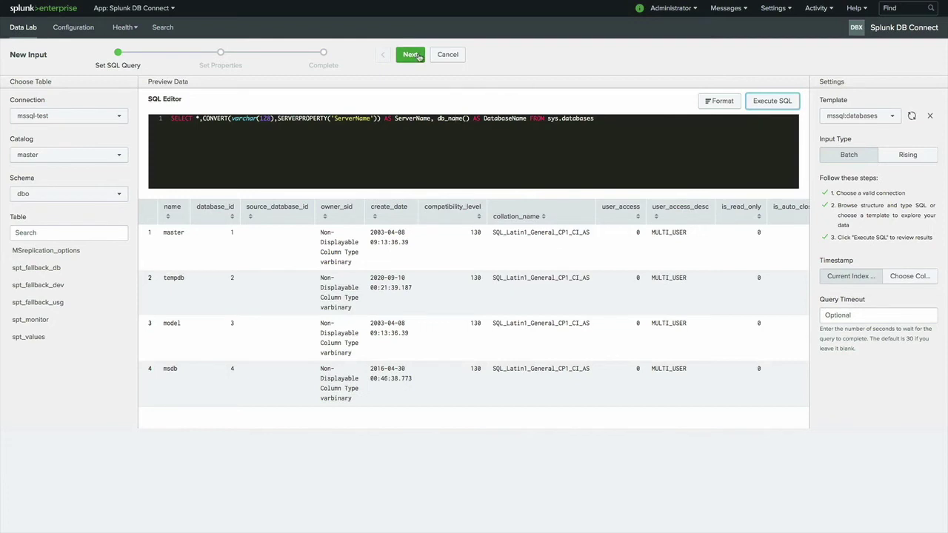
pyautogui.click(411, 55)
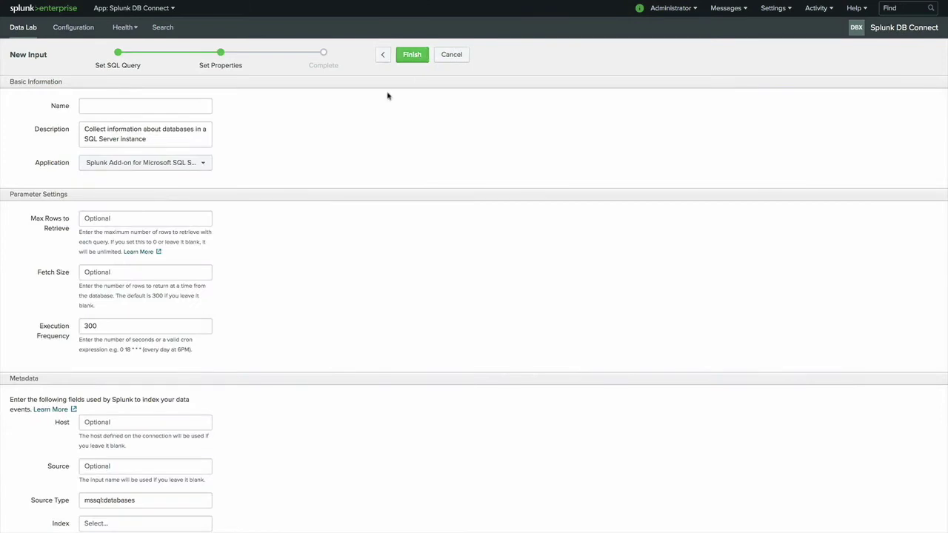
# Step: Name the input MSSQLDatabases, set its index to main, and finish saving it
pyautogui.click(152, 164)
pyautogui.click(271, 150)
pyautogui.click(169, 109)
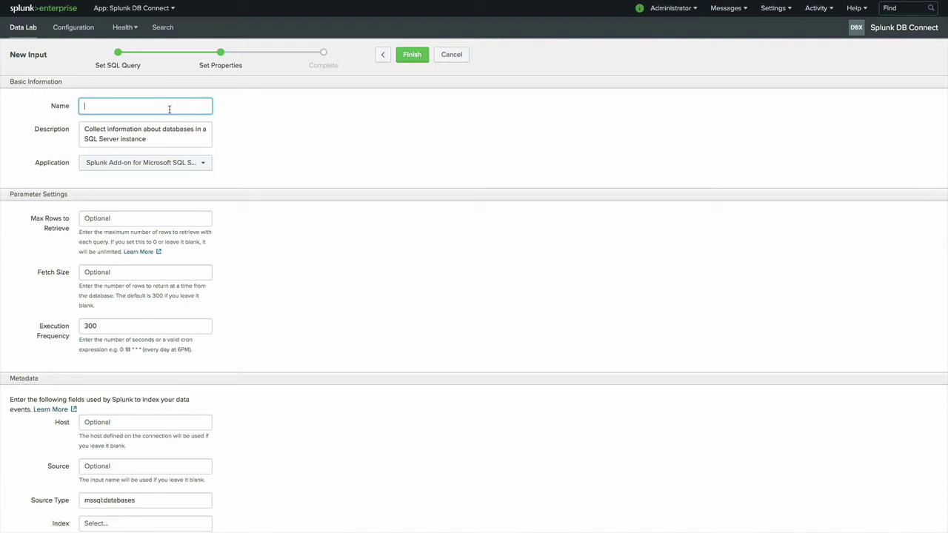
pyautogui.write('MSSQLDatabases')
pyautogui.scroll(-2, 239, 127)
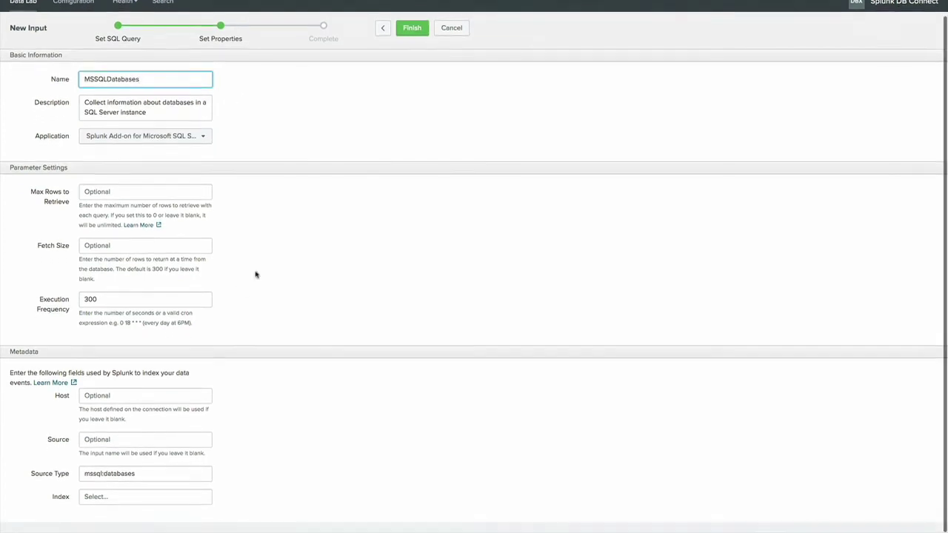
pyautogui.click(169, 511)
pyautogui.click(131, 453)
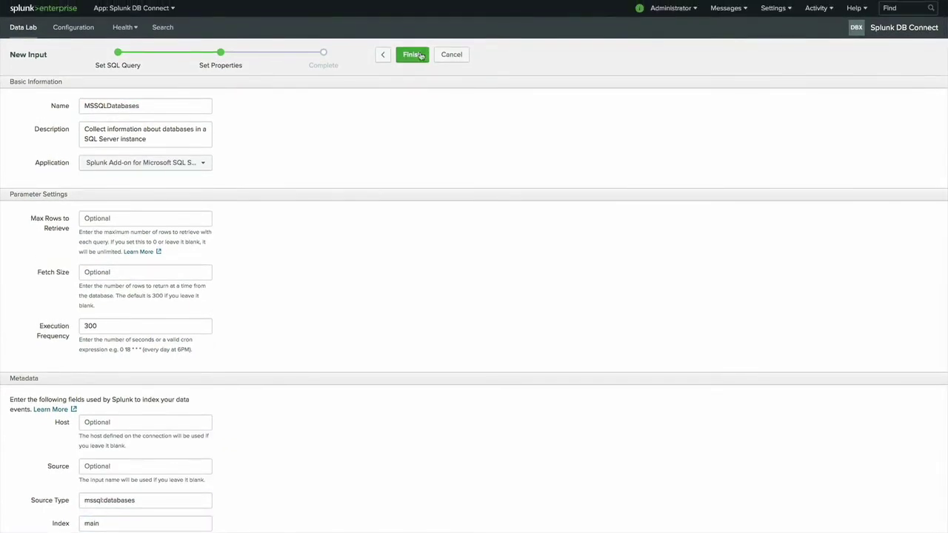
pyautogui.click(413, 55)
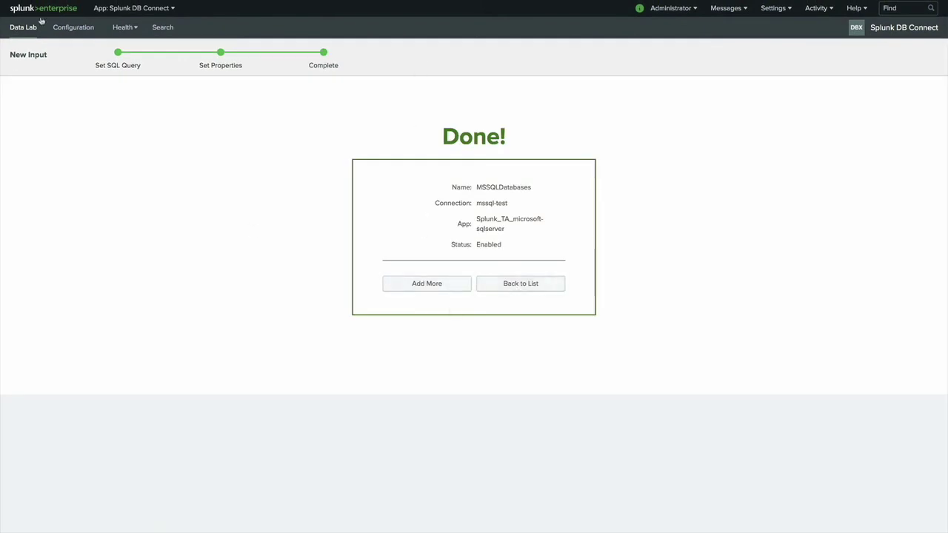
# Step: In Search & Reporting, run an index=main search and review its sourcetype field values
pyautogui.click(122, 10)
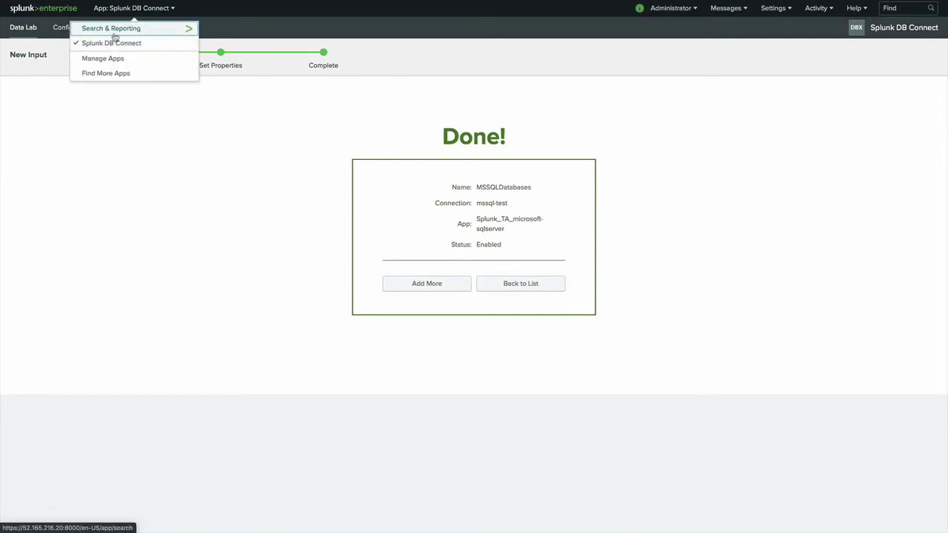
pyautogui.click(115, 33)
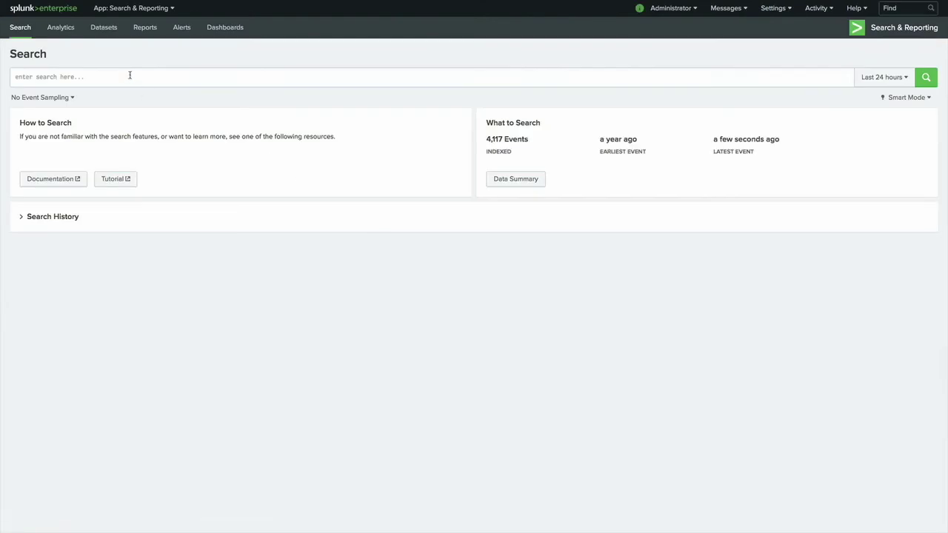
pyautogui.click(130, 77)
pyautogui.write('index=main')
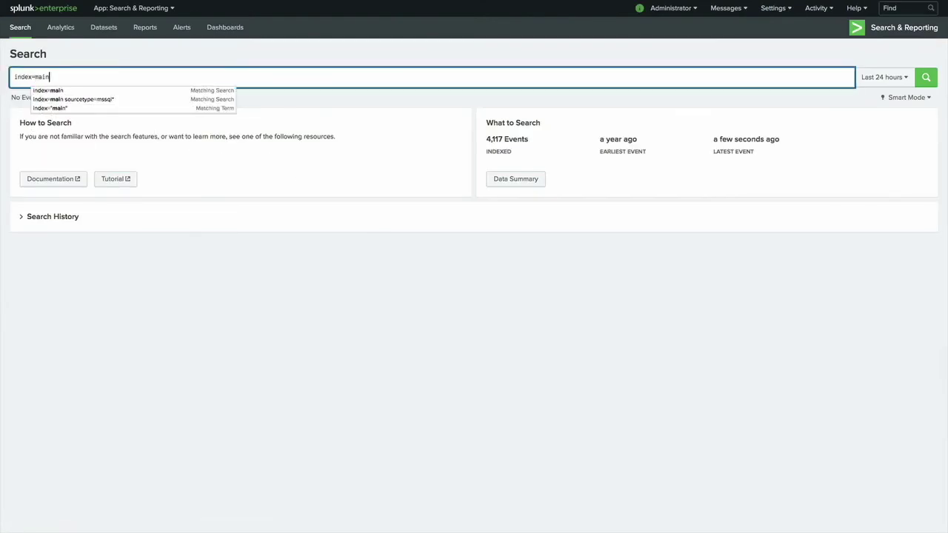
pyautogui.press('Return')
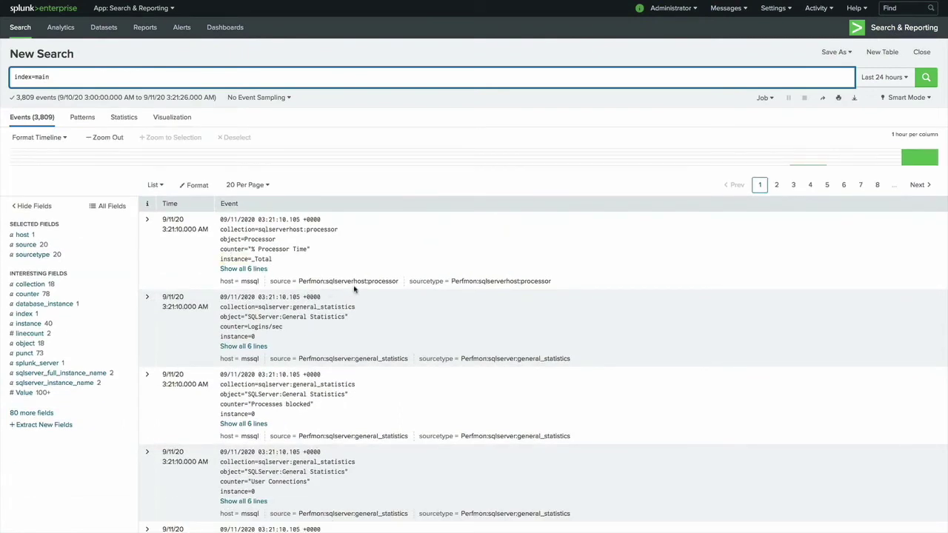
pyautogui.click(43, 255)
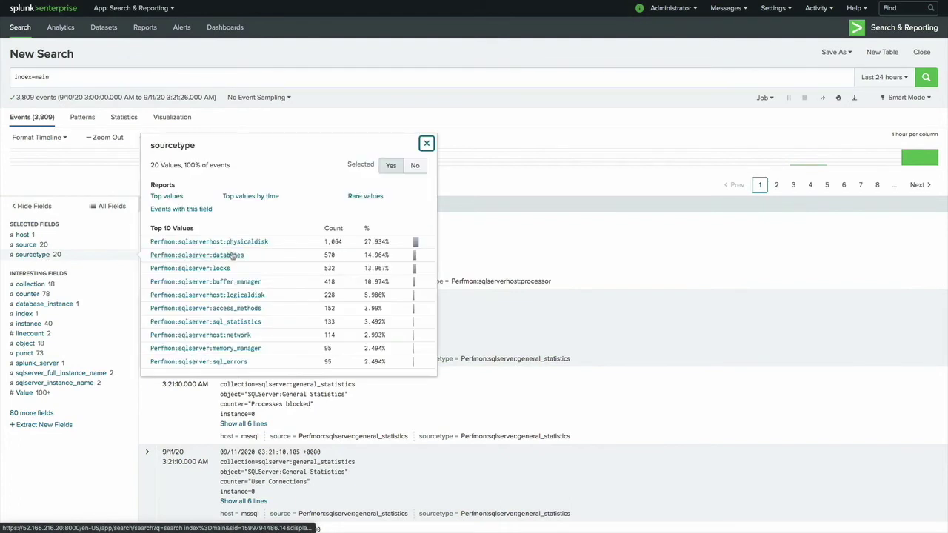
pyautogui.click(102, 184)
# Step: Extend the search to index=main | stats count by sourcetype and run it
pyautogui.click(114, 77)
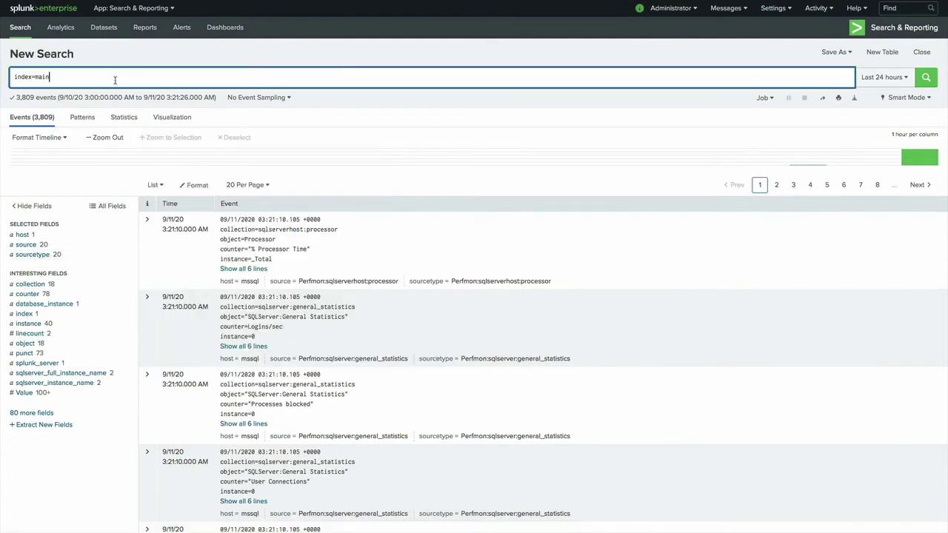
pyautogui.write('\\')
pyautogui.press('BackSpace')
pyautogui.write('| st')
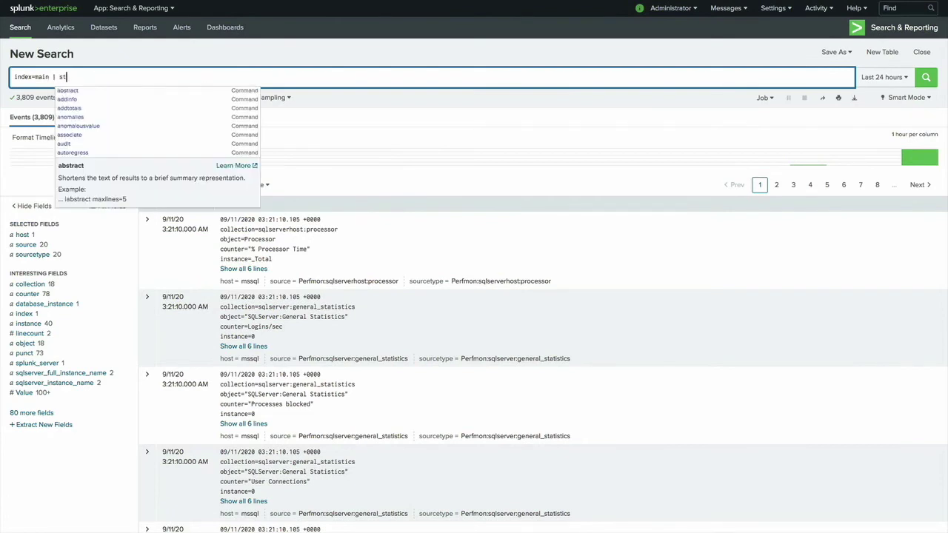
pyautogui.write('ats count ')
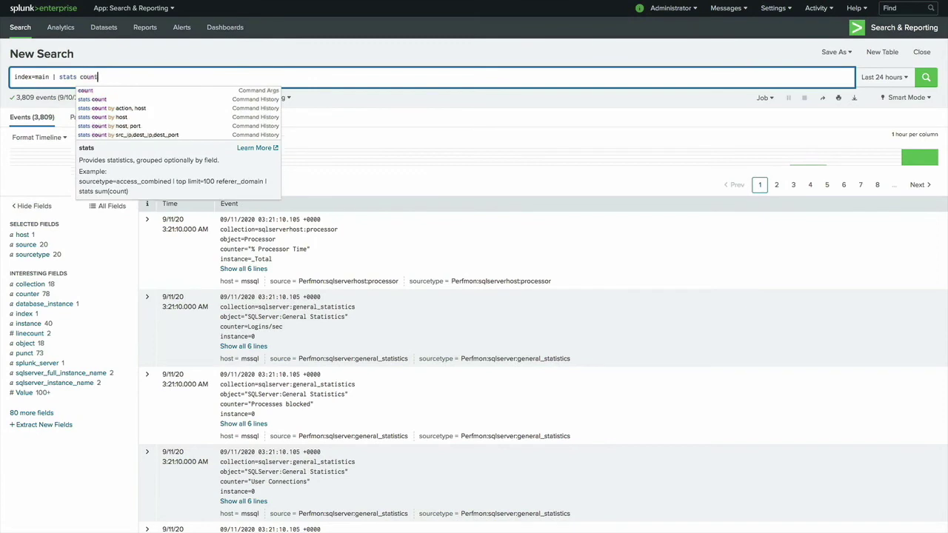
pyautogui.write('by sourcetype')
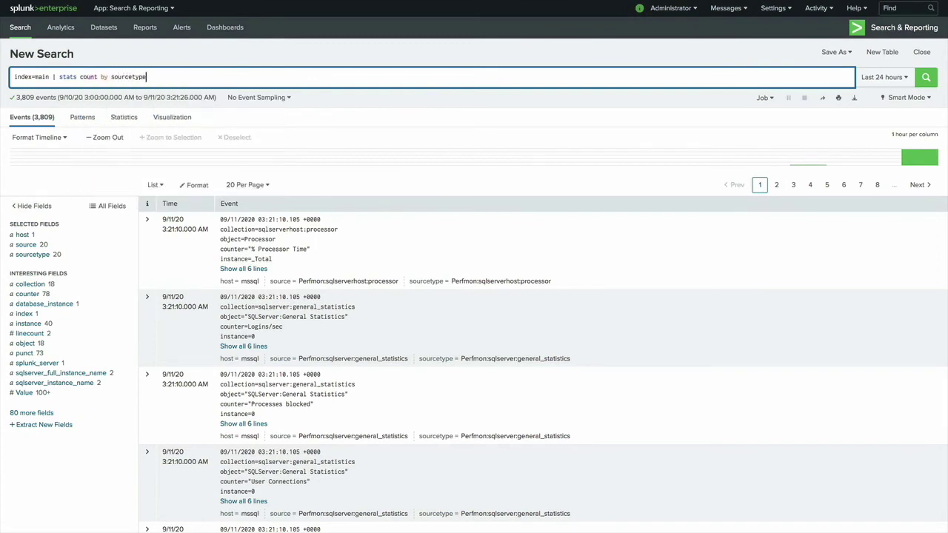
pyautogui.press('Return')
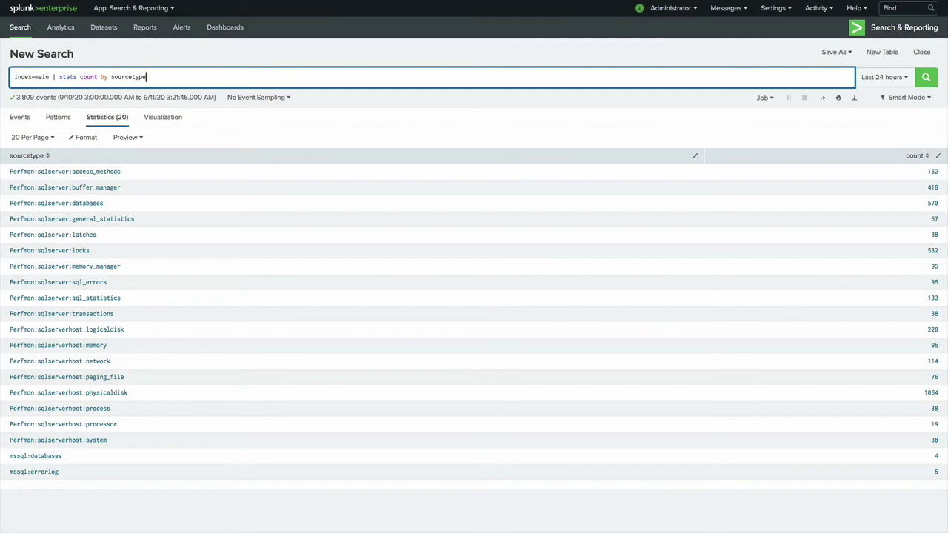
pyautogui.click(52, 77)
# Step: Replace the stats clause so the search becomes index=main sourcetype=mssql* and run it
pyautogui.moveTo(52, 77); pyautogui.dragTo(276, 96)
pyautogui.press('BackSpace')
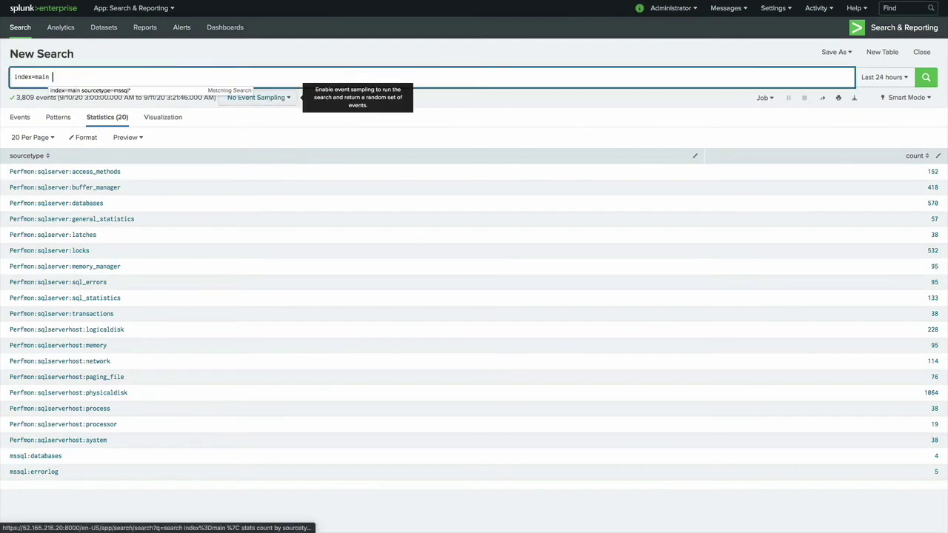
pyautogui.write('mss')
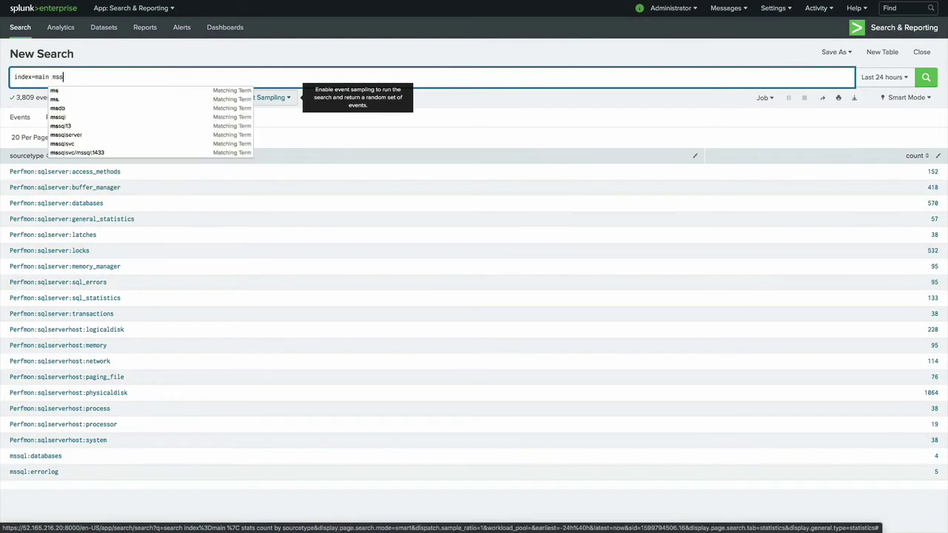
pyautogui.write('ql')
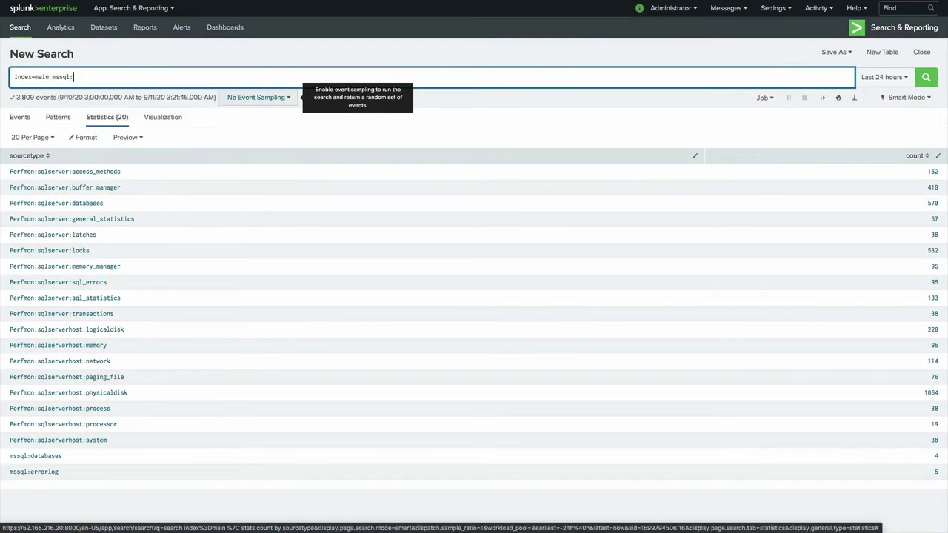
pyautogui.click(56, 77)
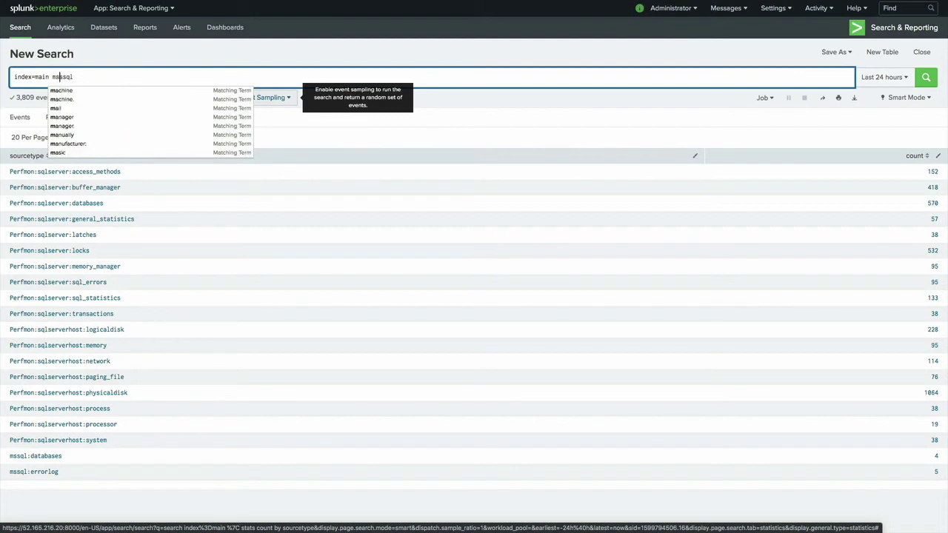
pyautogui.write('sourcetype=')
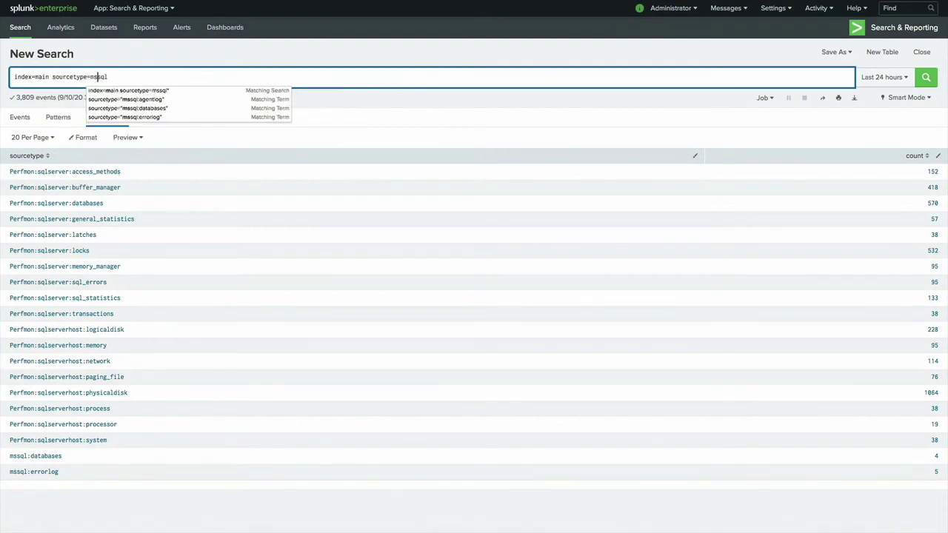
pyautogui.click(108, 77)
pyautogui.write('*')
pyautogui.press('Return')
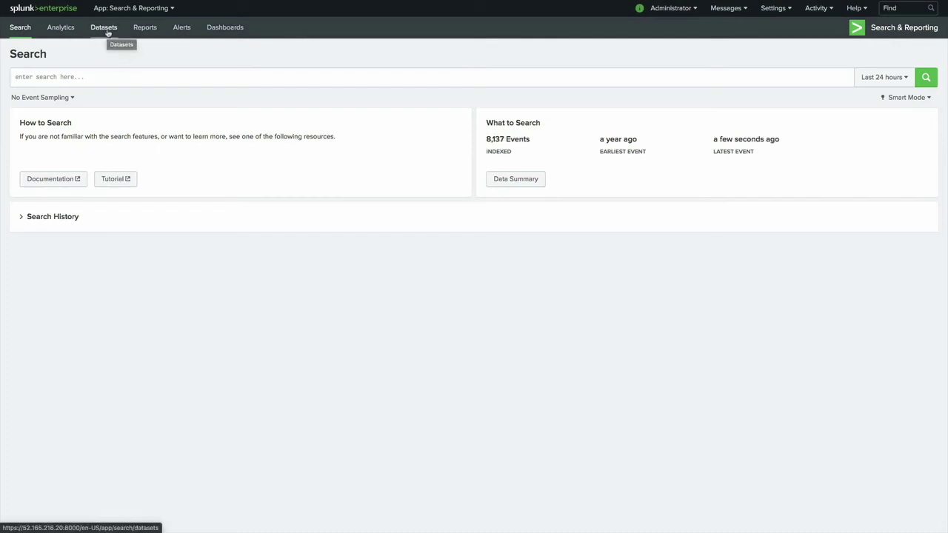
# Step: Filter the Datasets list by 'database' and open Manage for Databases > All Databases
pyautogui.click(107, 33)
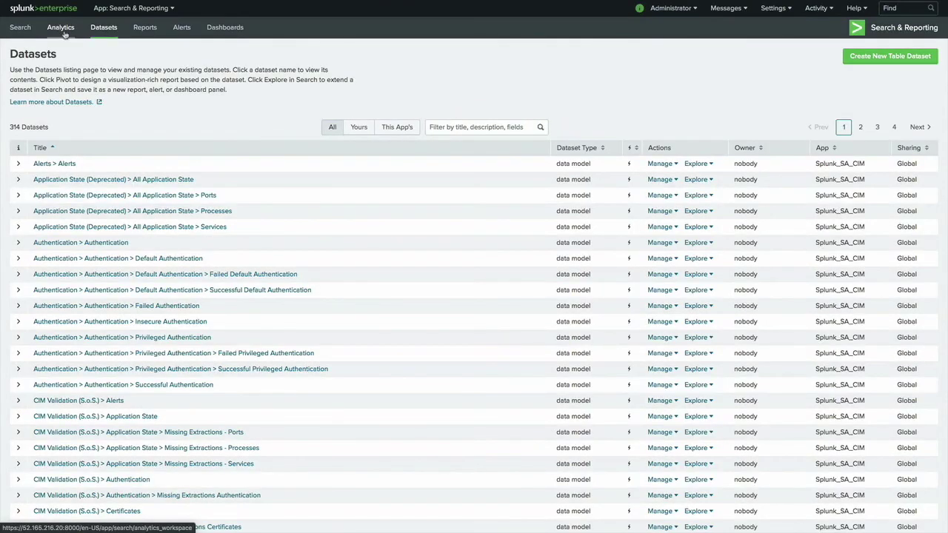
pyautogui.click(488, 126)
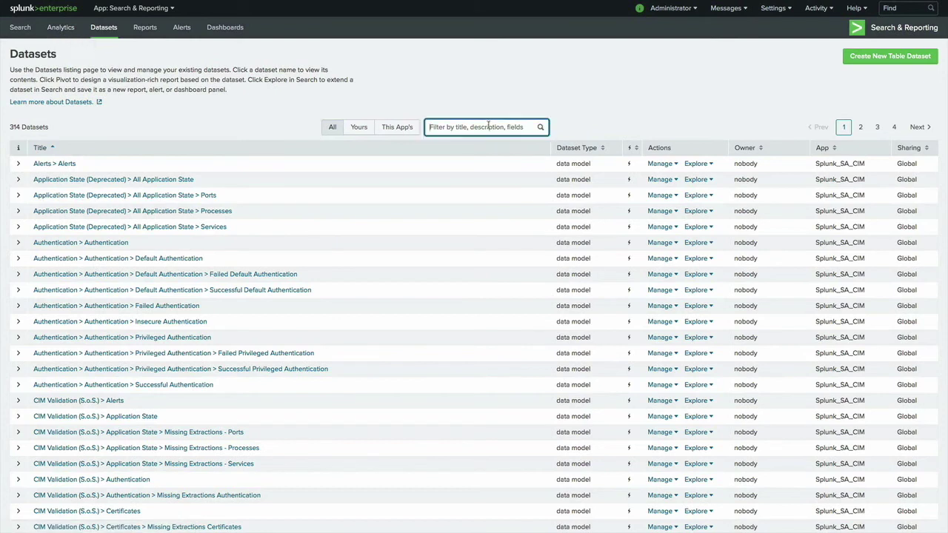
pyautogui.write('datab')
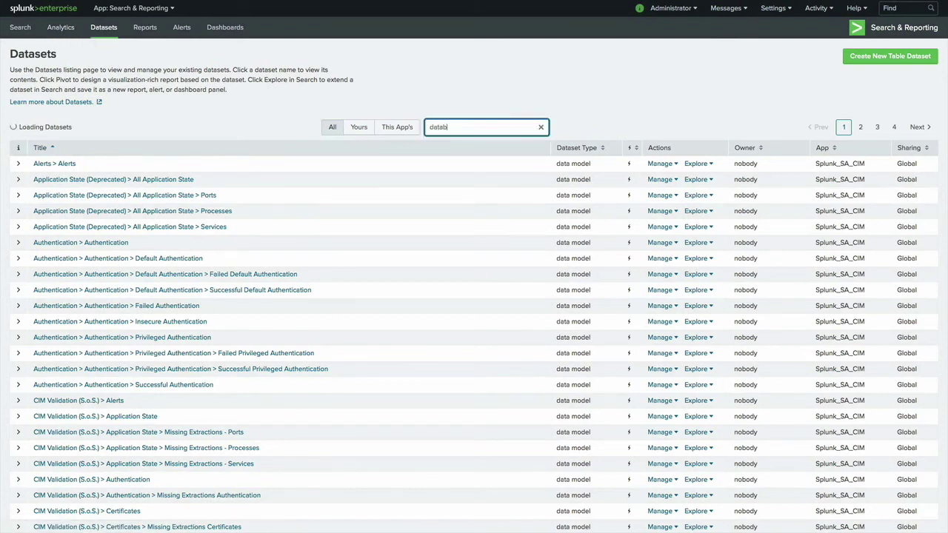
pyautogui.write('ase')
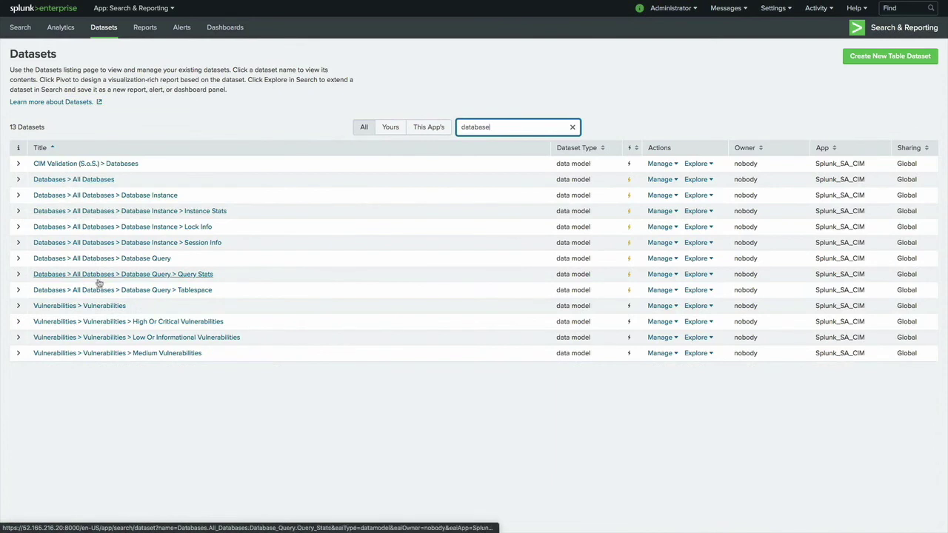
pyautogui.click(671, 181)
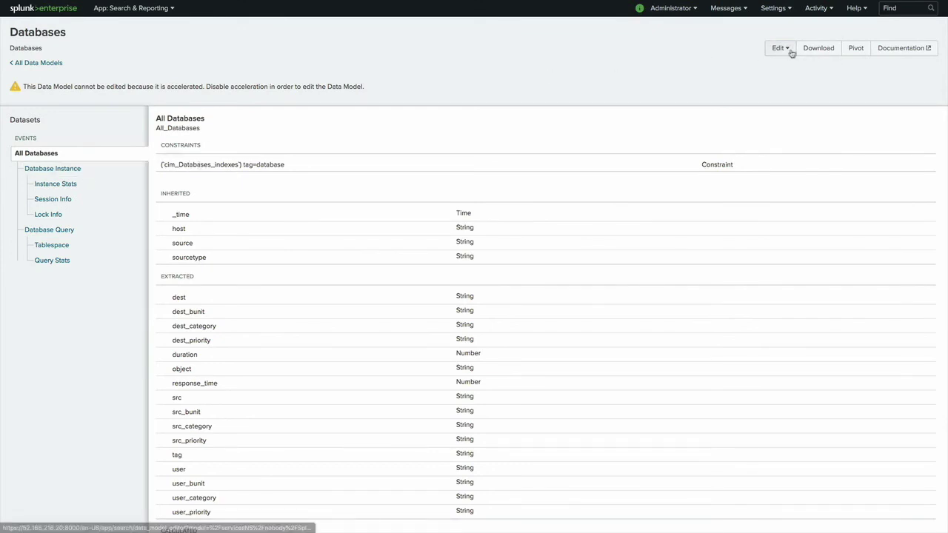
# Step: Check the Databases data model's acceleration status in All Data Models, then return to Datasets
pyautogui.click(53, 66)
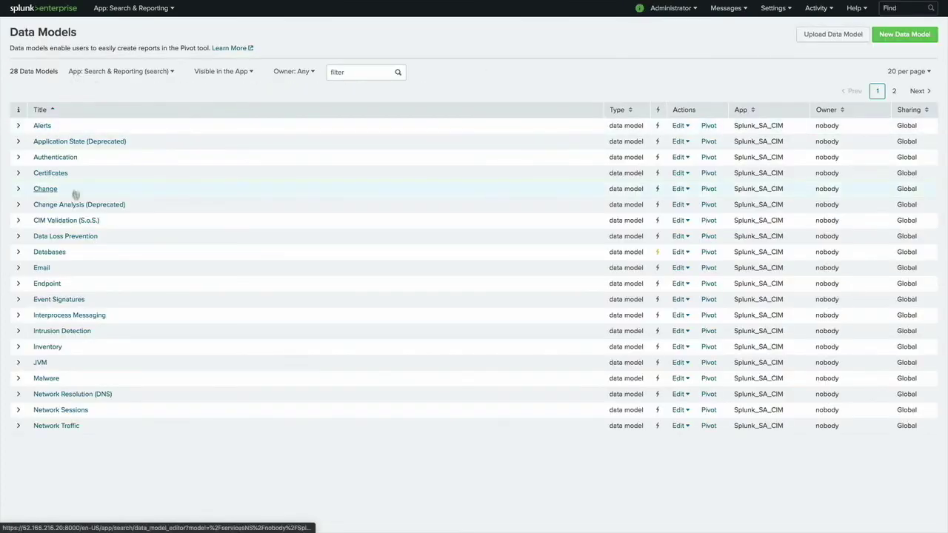
pyautogui.click(18, 252)
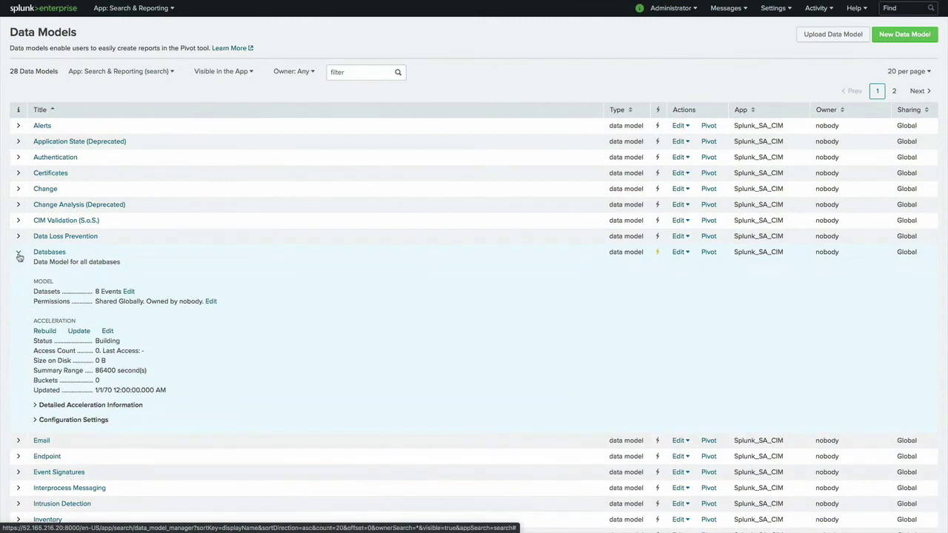
pyautogui.scroll(-1, 126, 287)
pyautogui.click(126, 286)
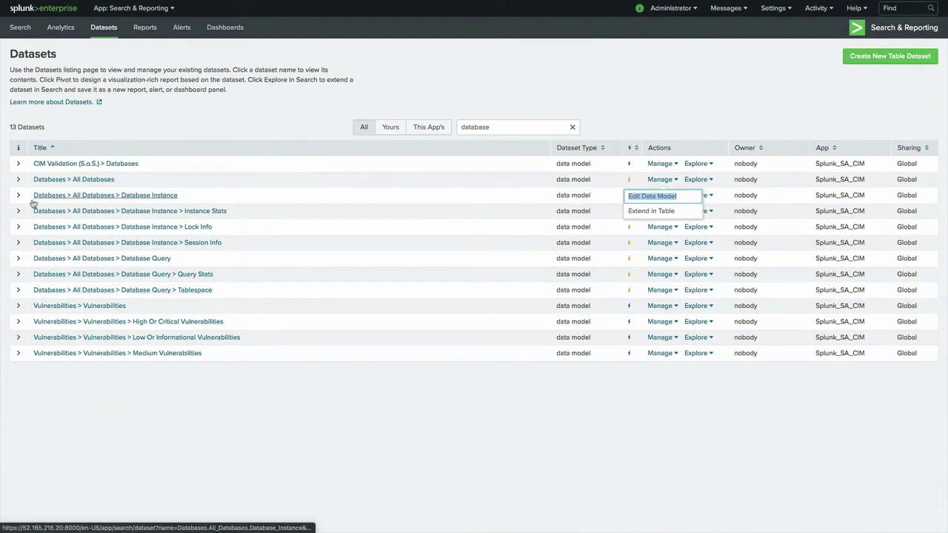
# Step: Expand the All Databases dataset's details and view its Explore options without choosing one
pyautogui.click(19, 181)
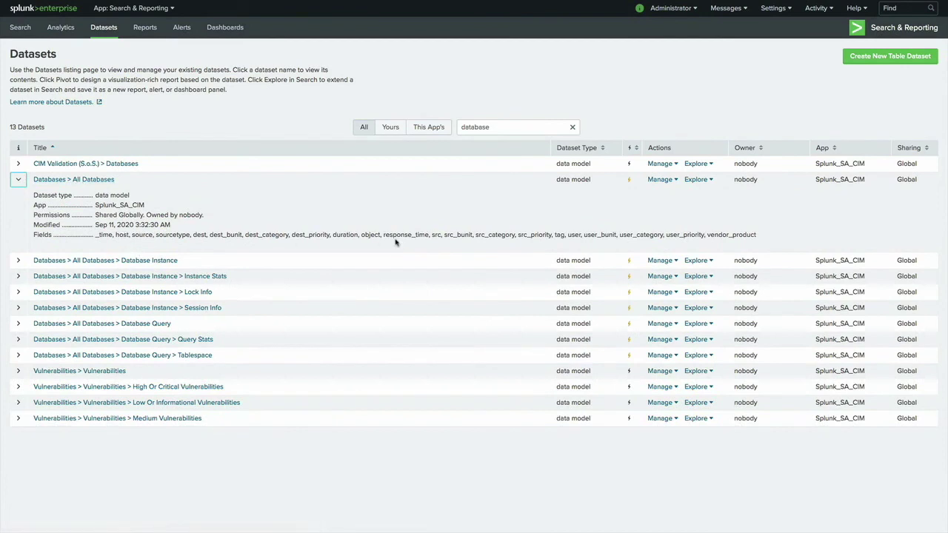
pyautogui.click(710, 183)
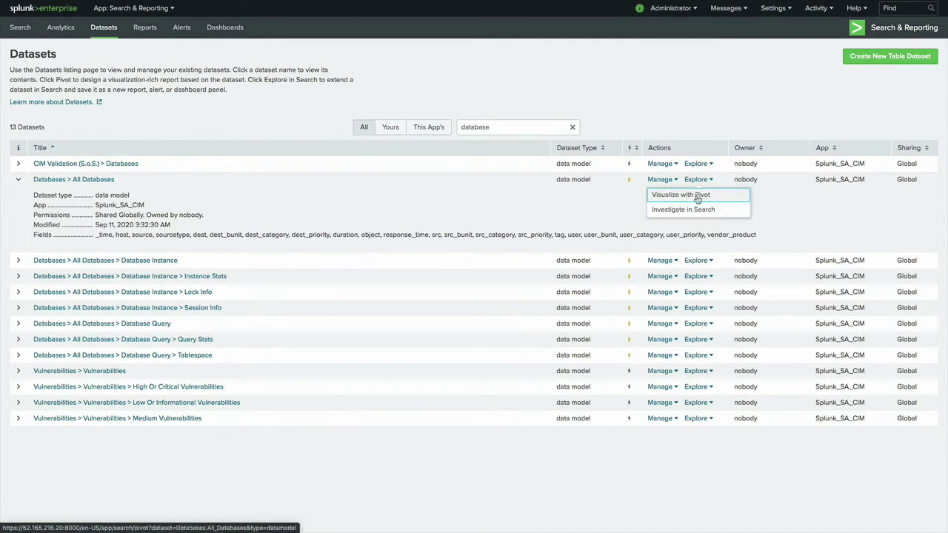
pyautogui.click(219, 63)
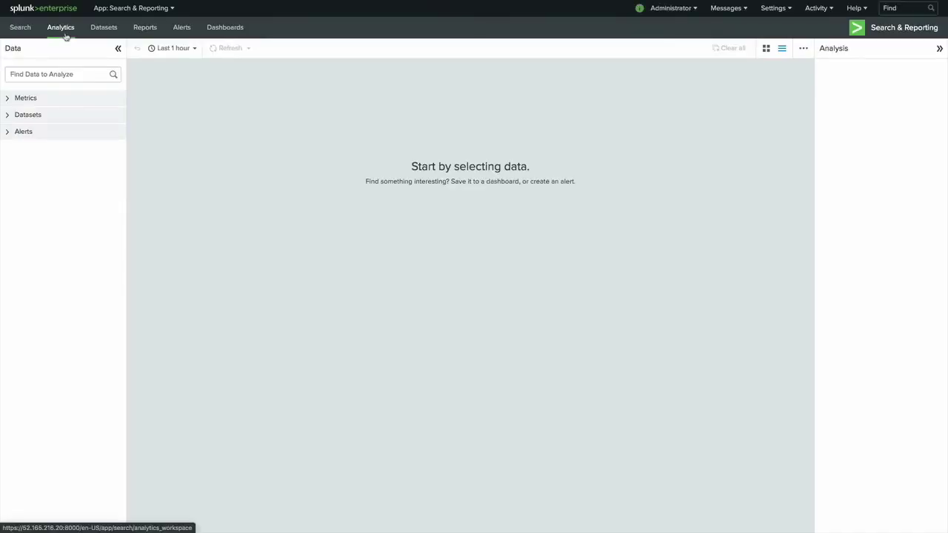
# Step: Expand Datasets and All Databases in the Analytics Data panel
pyautogui.click(30, 117)
pyautogui.click(27, 130)
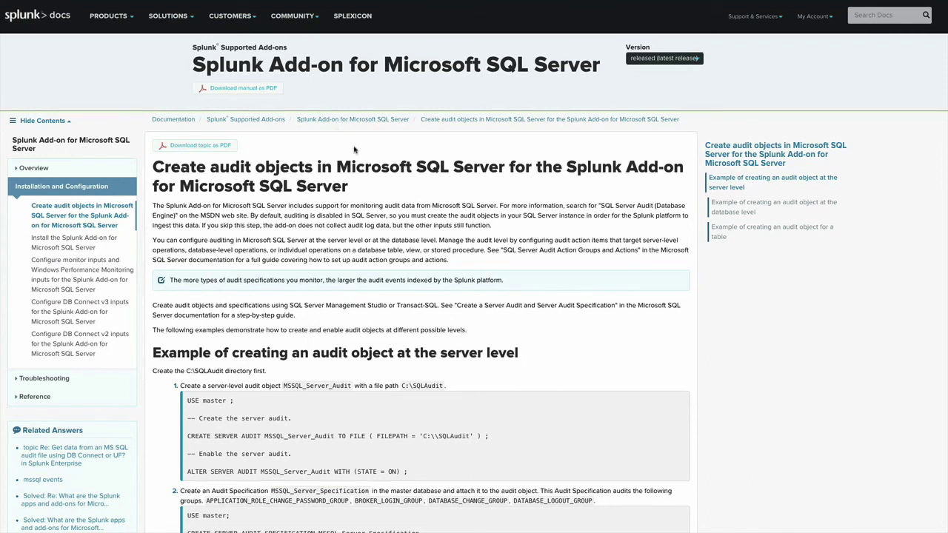
# Step: Read through the audit object examples, then go to the Configure monitor and Windows Performance Monitoring inputs page
pyautogui.scroll(-1, 386, 187)
pyautogui.scroll(1, 385, 187)
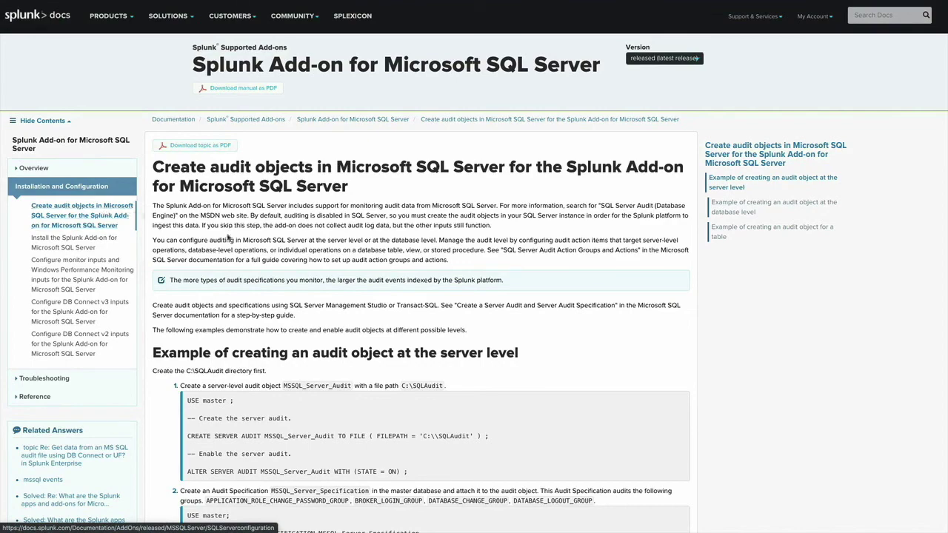
pyautogui.scroll(-2, 192, 206)
pyautogui.scroll(-2, 193, 206)
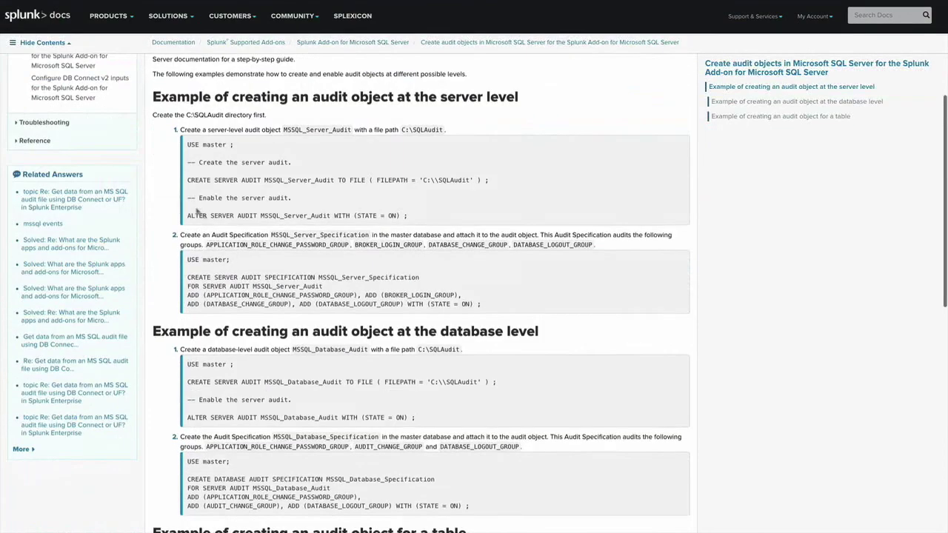
pyautogui.scroll(-2, 395, 132)
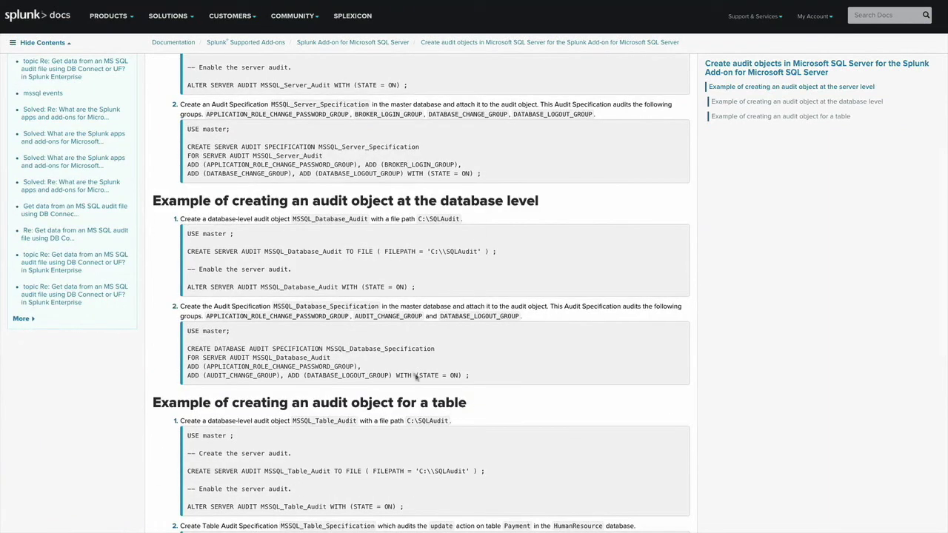
pyautogui.scroll(6, 222, 288)
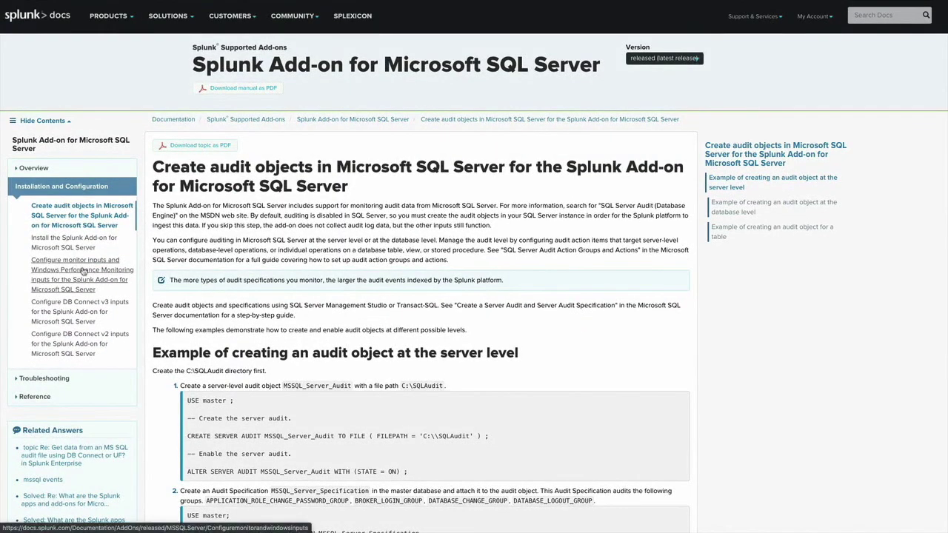
pyautogui.click(87, 273)
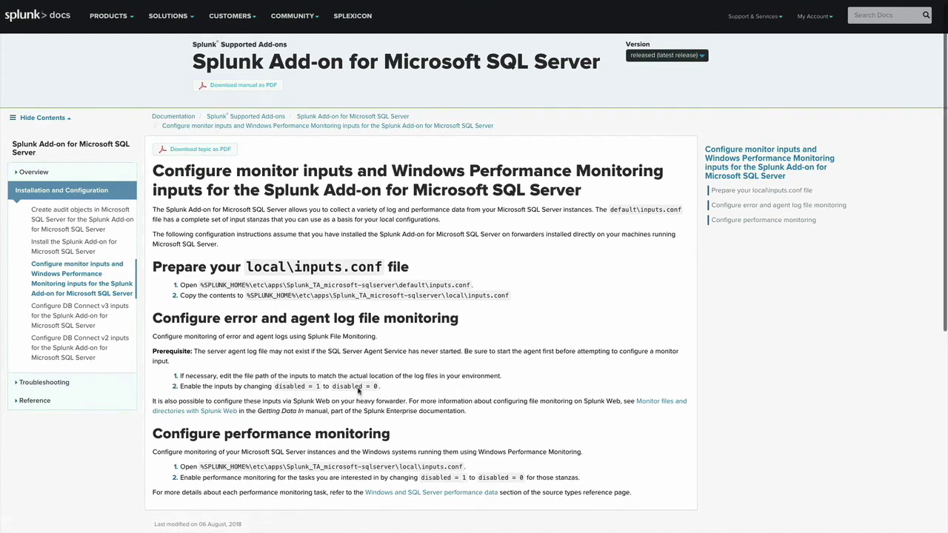
pyautogui.scroll(1, 374, 443)
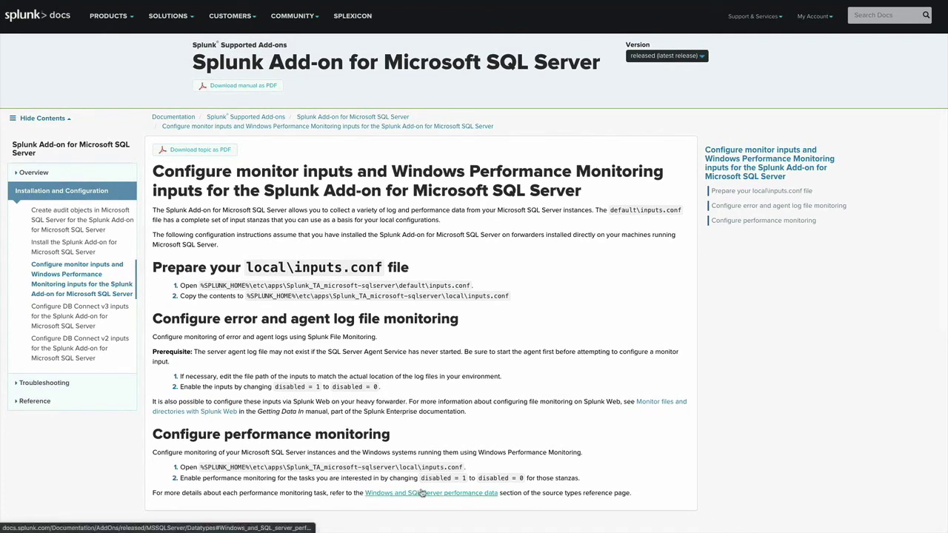
# Step: Open the Configure DB Connect v3 inputs documentation page and read down through it
pyautogui.click(99, 309)
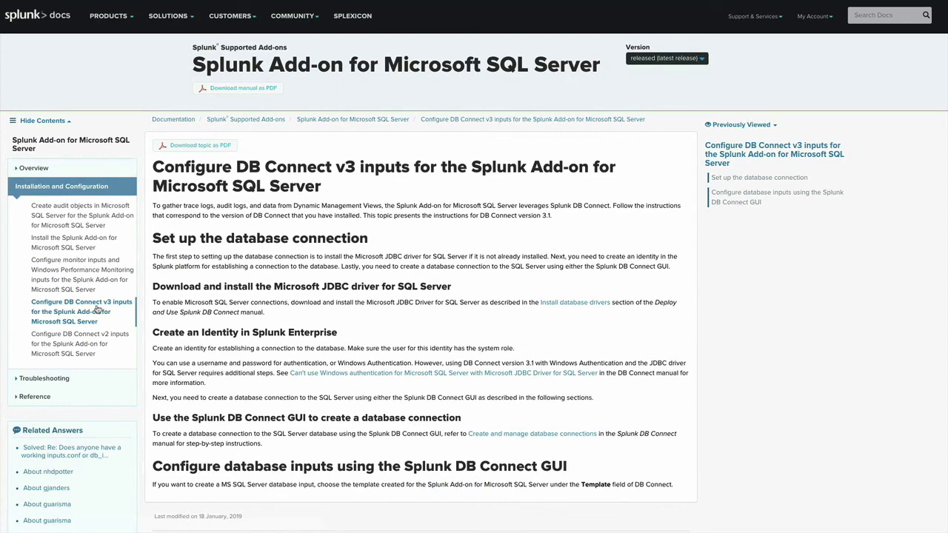
pyautogui.scroll(-3, 207, 311)
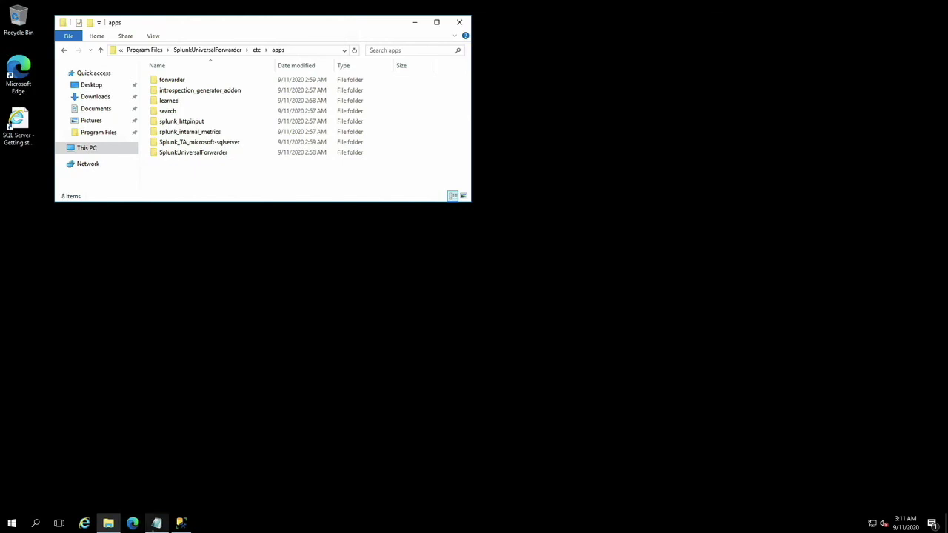
# Step: Bring up MS SQL Notes.txt in Notepad, then the server audit query in Management Studio
pyautogui.click(156, 523)
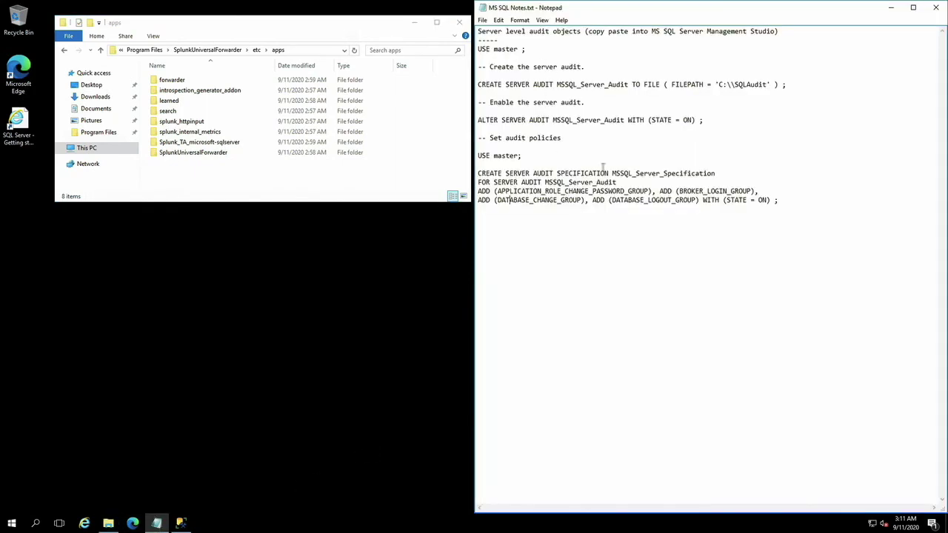
pyautogui.click(180, 524)
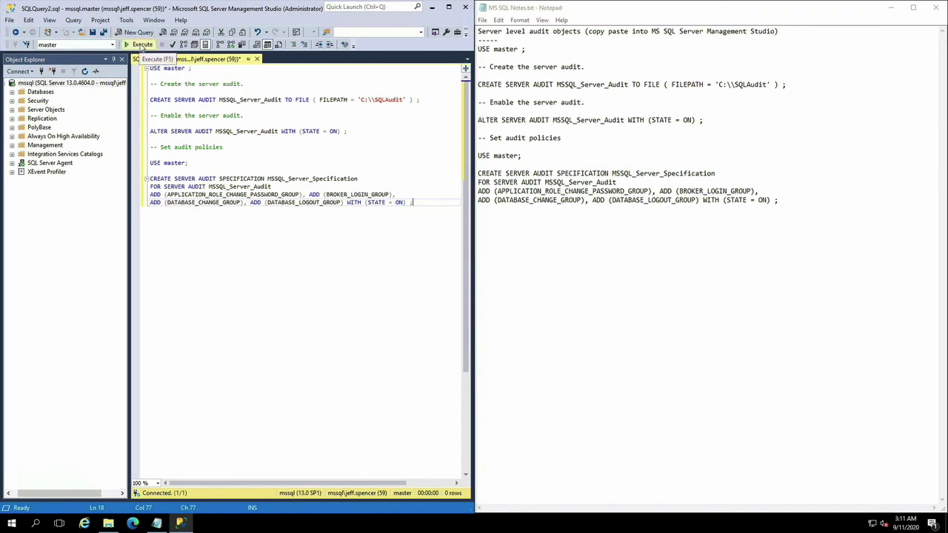
# Step: Execute the server audit script against master so it reports Commands completed successfully
pyautogui.click(141, 46)
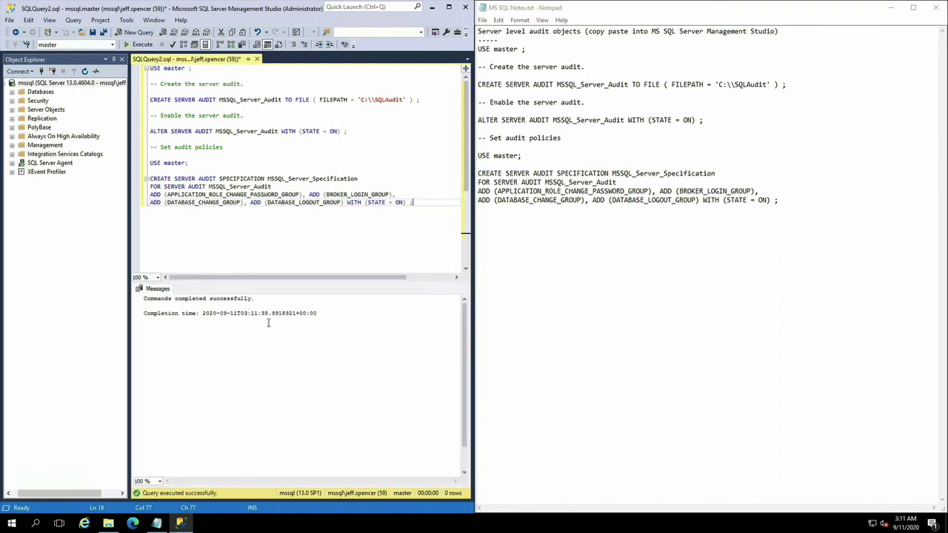